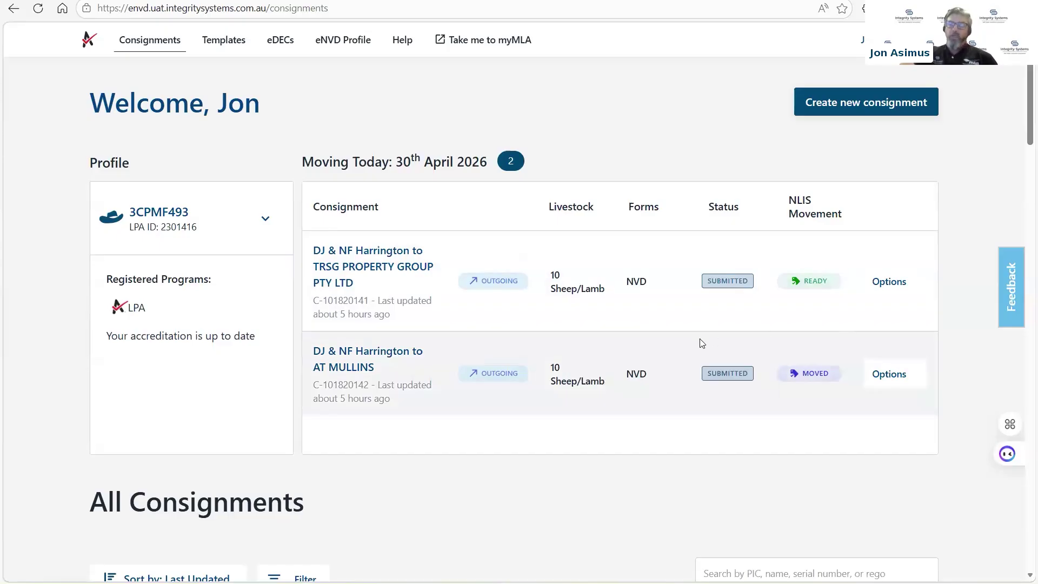
Open the actions menu for draft consignment C-101820145 to TRSG Property Group in All Consignments
scroll(705, 342, down, 1)
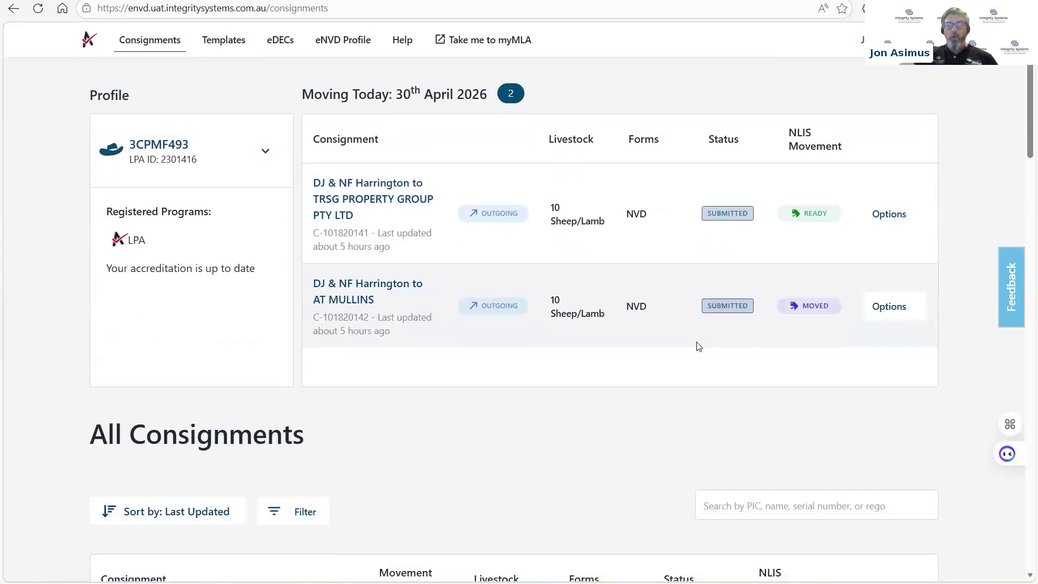
scroll(697, 343, down, 3)
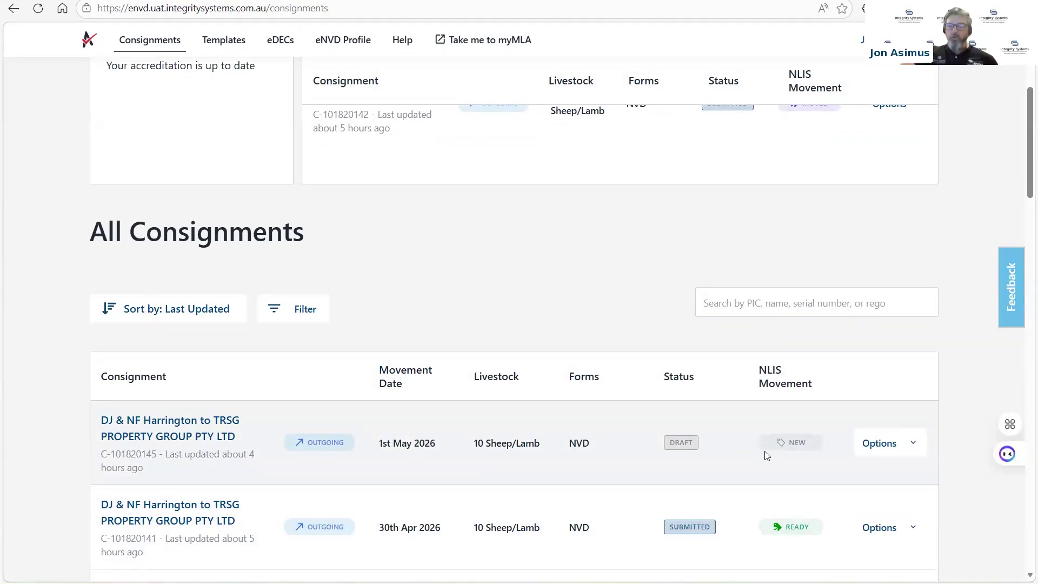
click(897, 449)
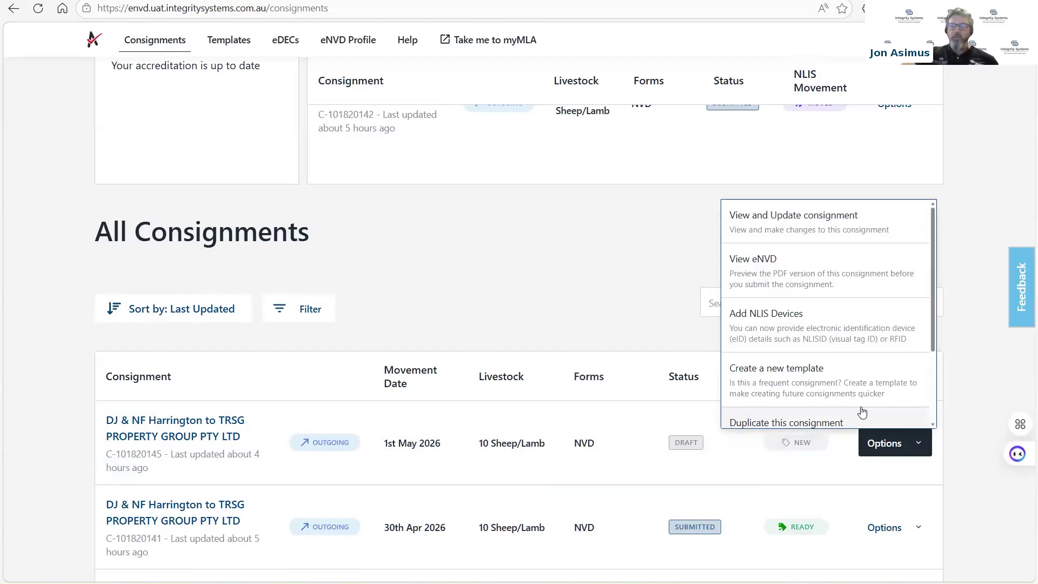
Choose Add NLIS Devices for the draft, view Add Manually, then return to Upload your File
click(784, 328)
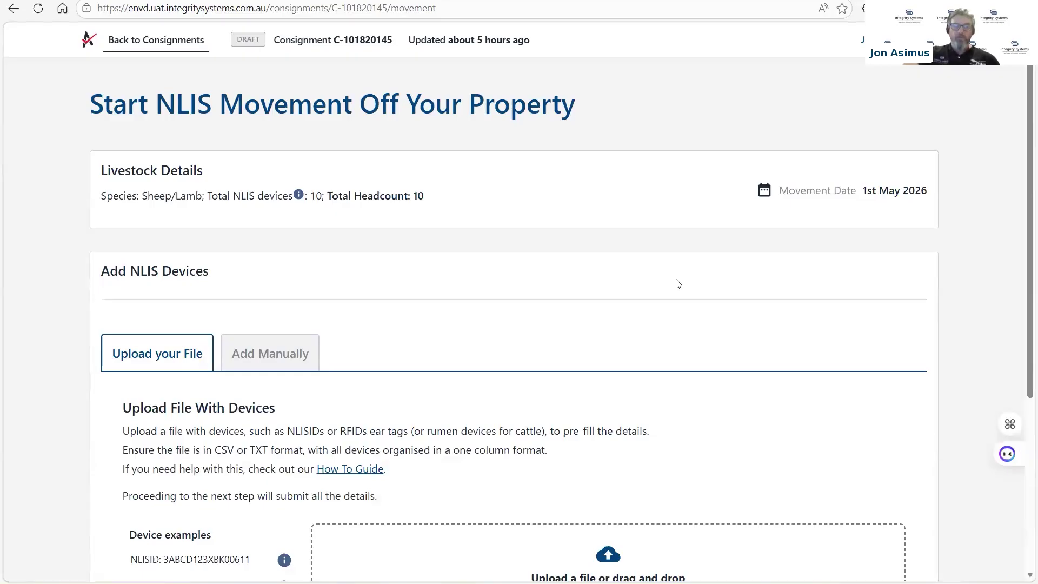
scroll(678, 292, down, 3)
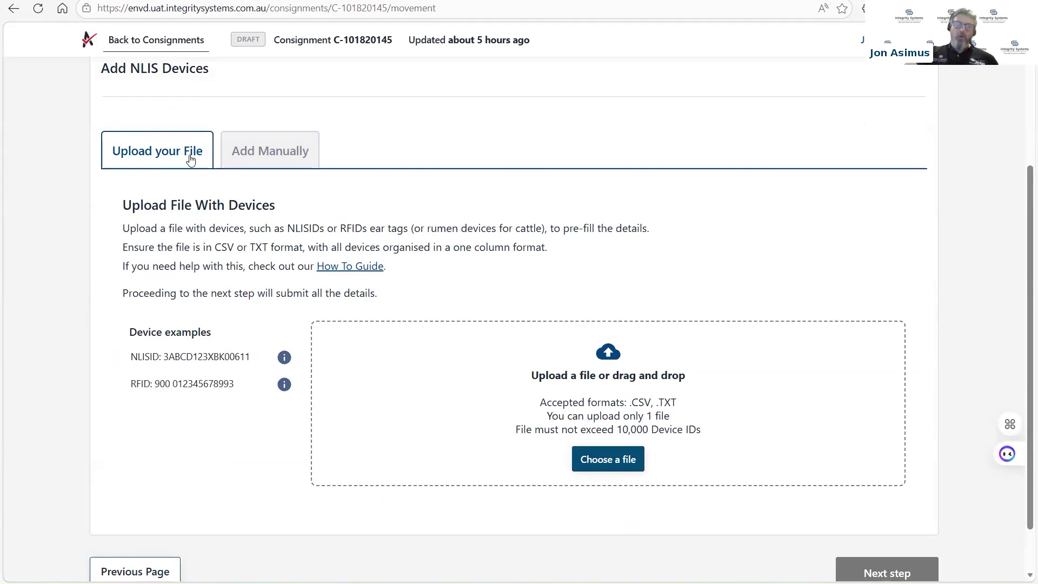
click(277, 157)
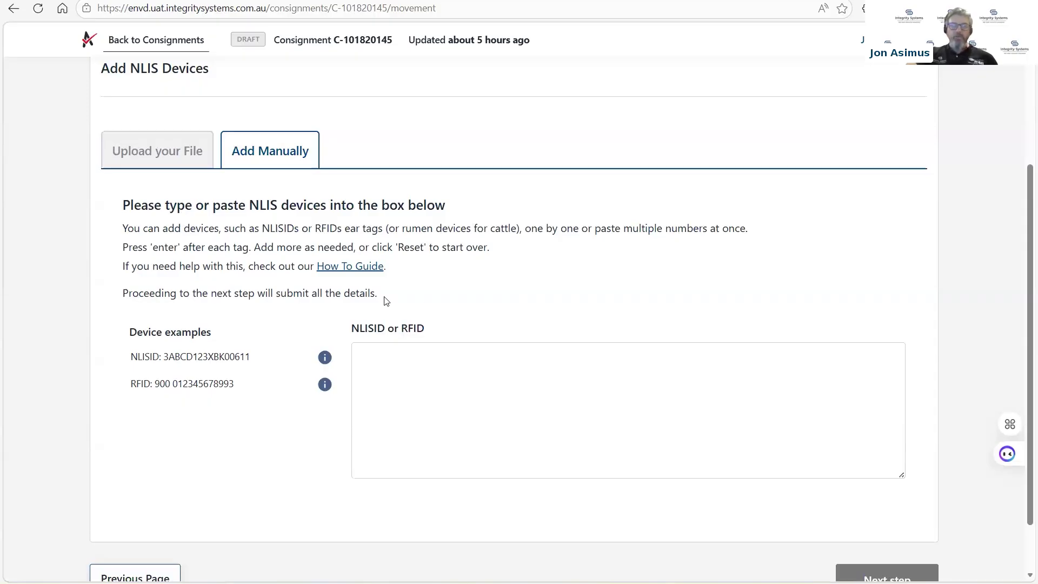
click(162, 161)
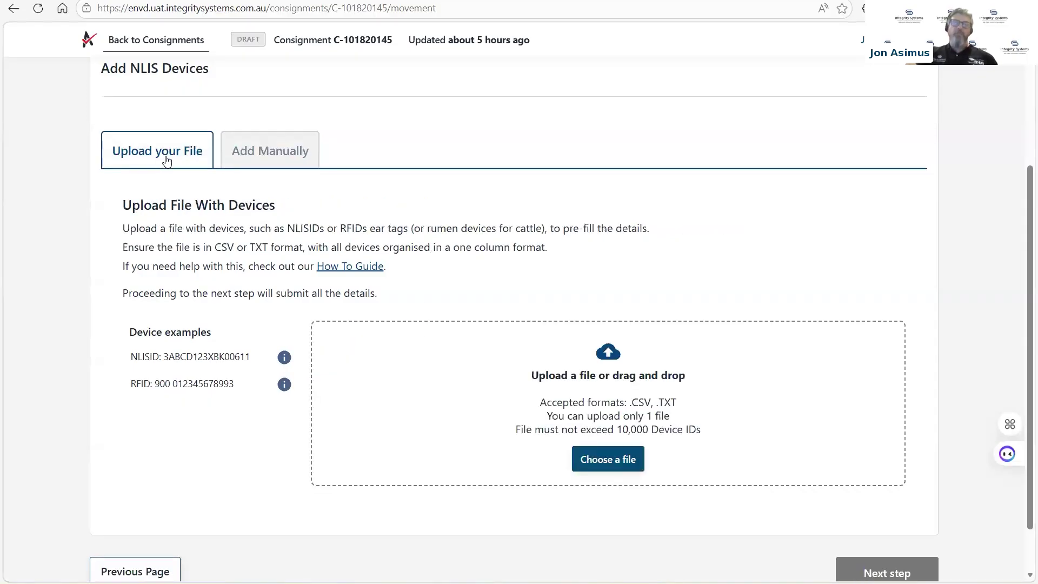
Attach Webinair_ 3CPMF493 - Bad.csv as the consignment's NLIS device file
click(627, 467)
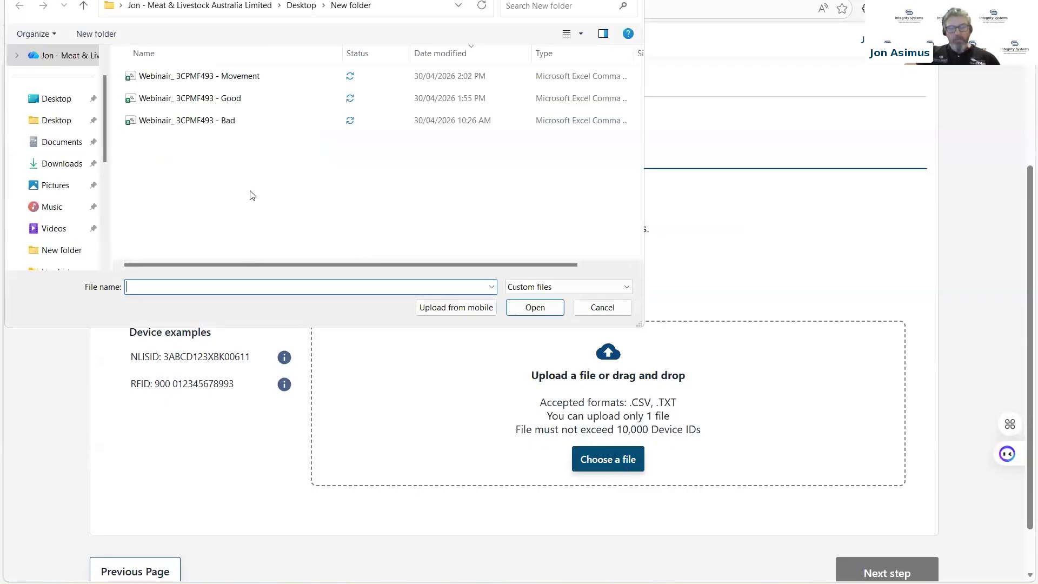
click(123, 118)
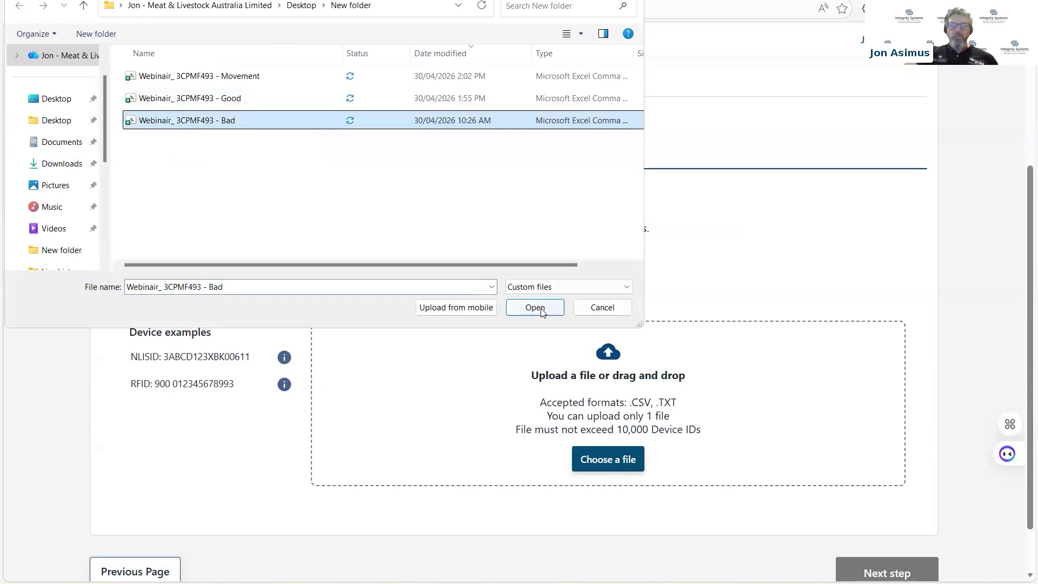
key(Return)
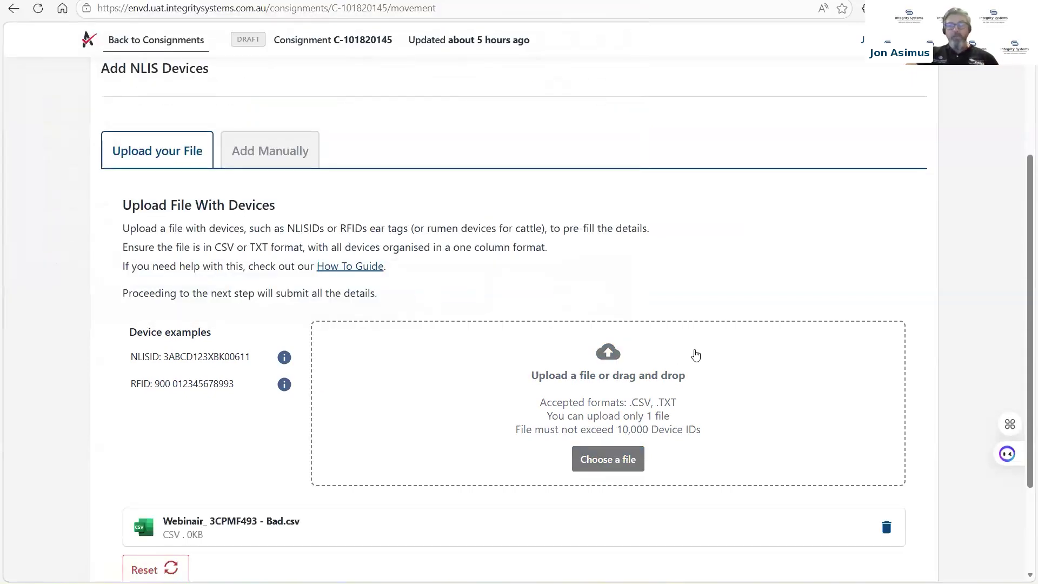
scroll(713, 351, down, 3)
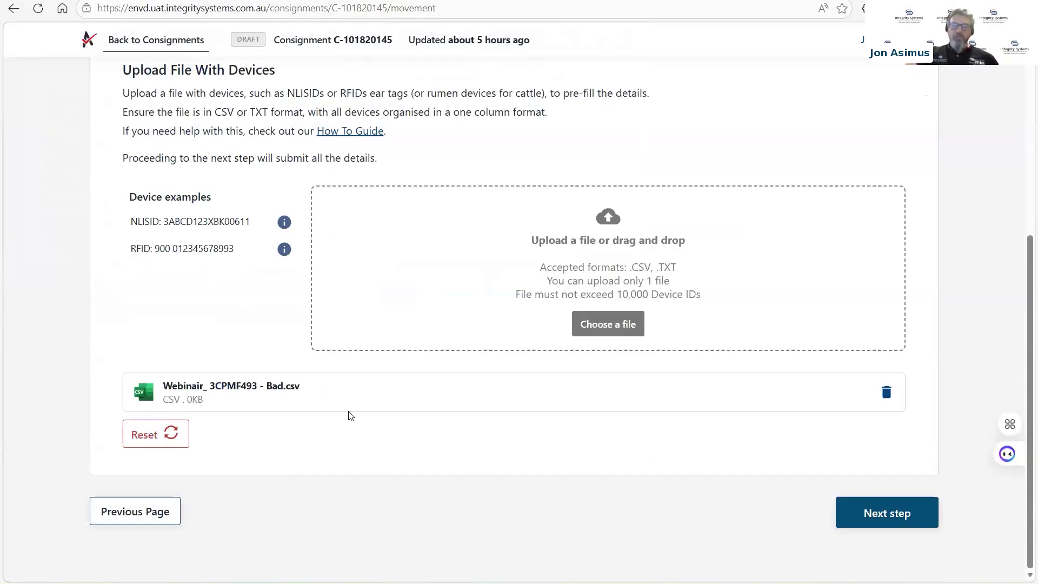
Validate the 10 uploaded devices and review the invalid-ID error and 9 warnings in the table
click(871, 515)
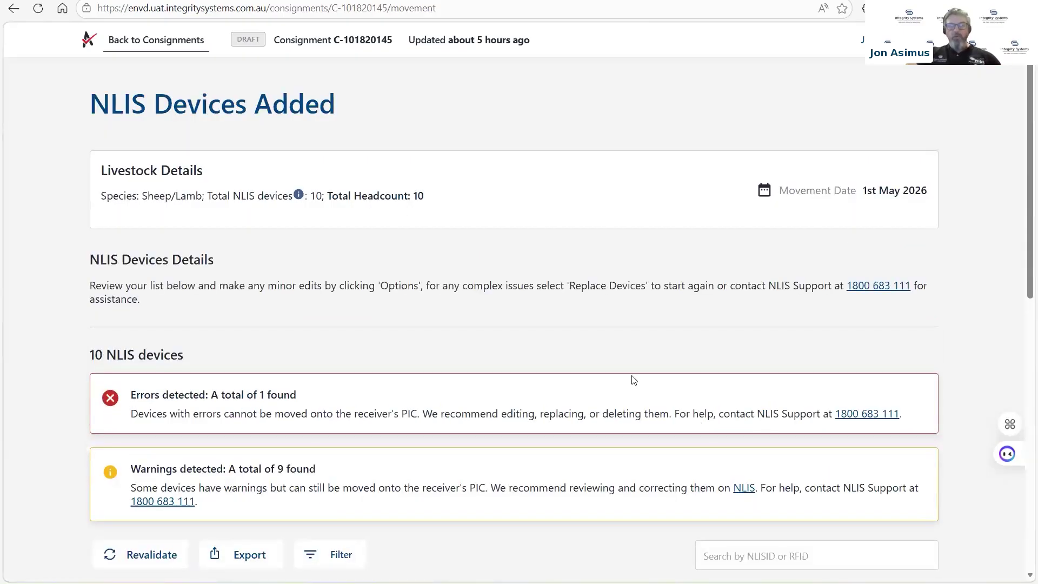
scroll(627, 375, down, 3)
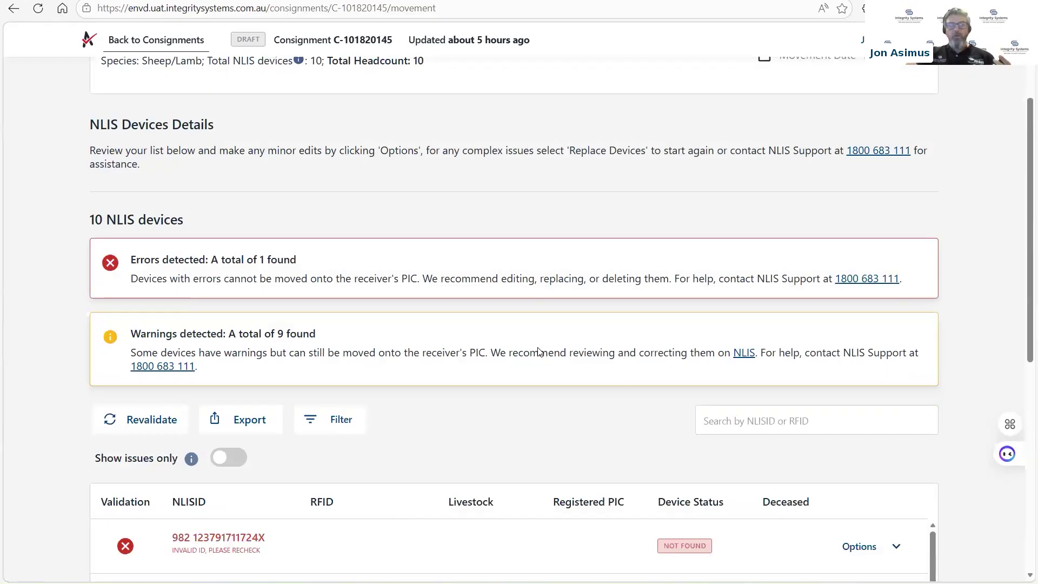
scroll(541, 352, down, 1)
scroll(217, 265, down, 1)
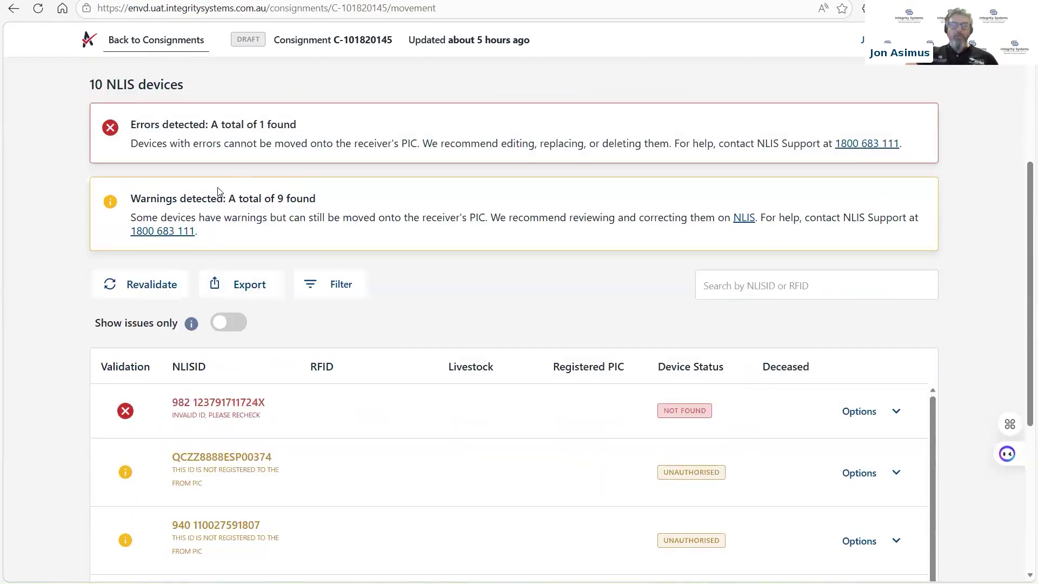
scroll(220, 194, down, 1)
scroll(348, 305, down, 2)
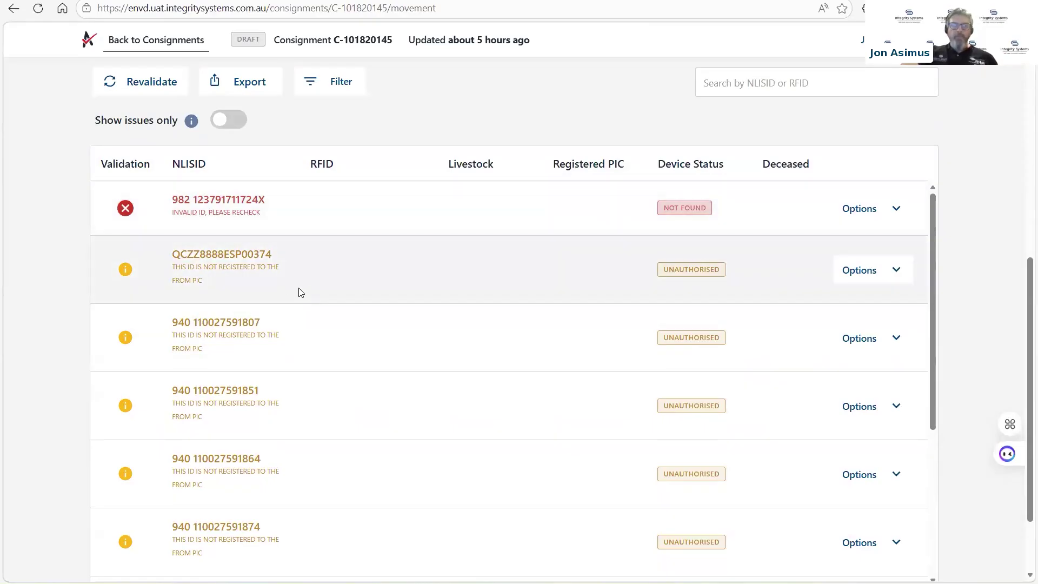
scroll(301, 289, down, 1)
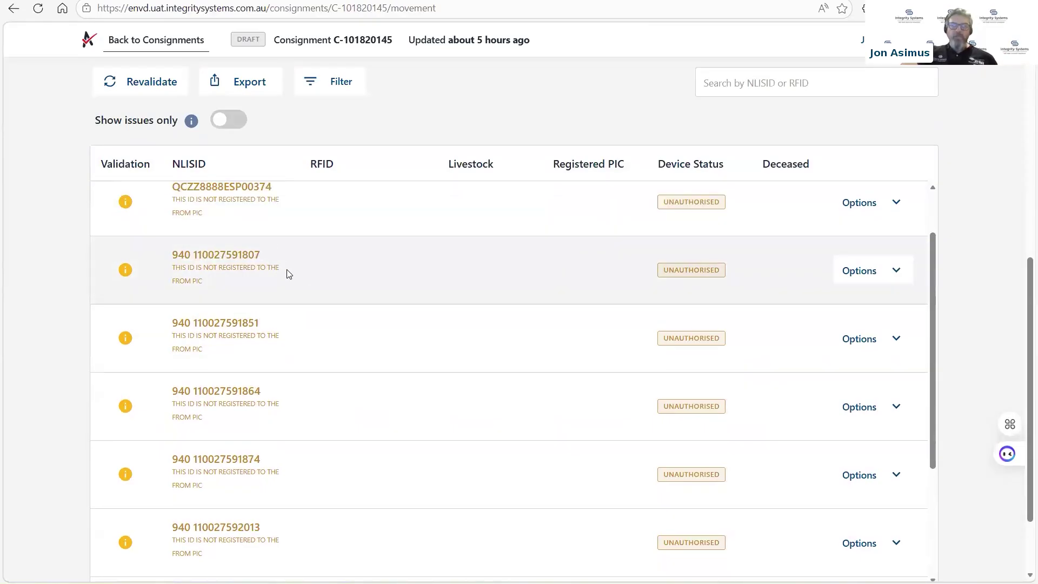
scroll(287, 274, up, 1)
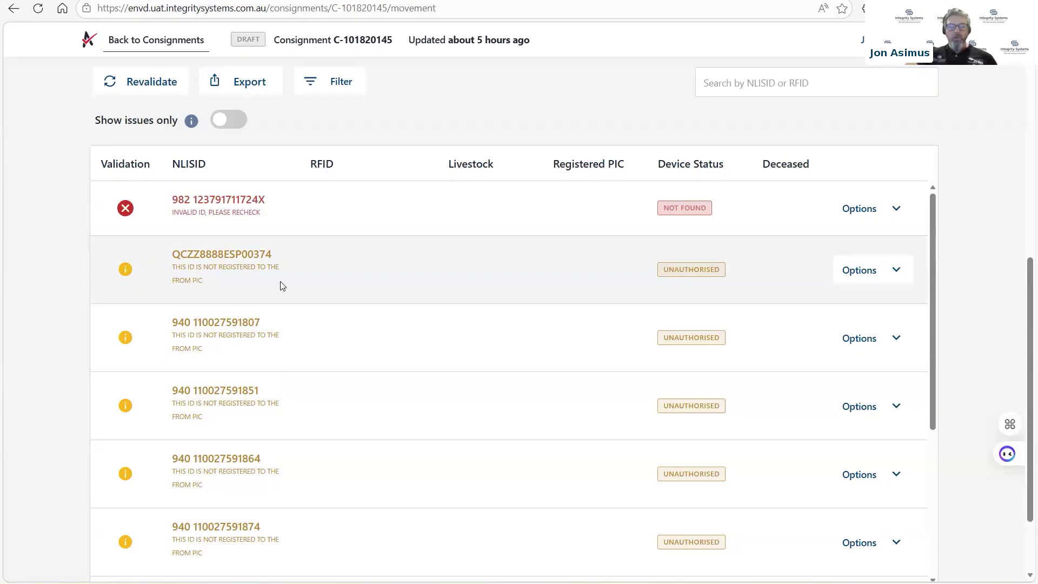
scroll(286, 286, down, 4)
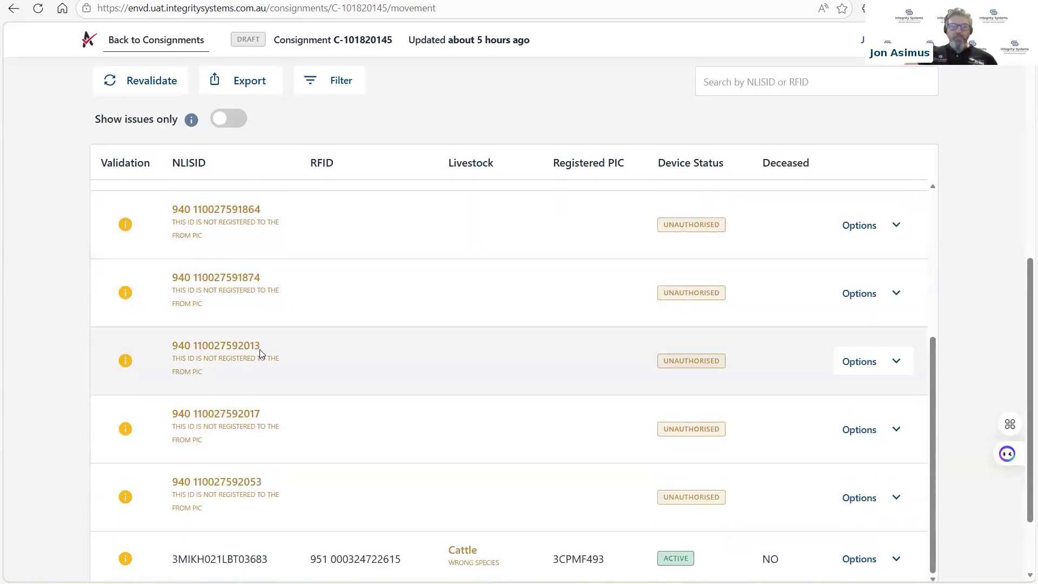
scroll(259, 349, down, 2)
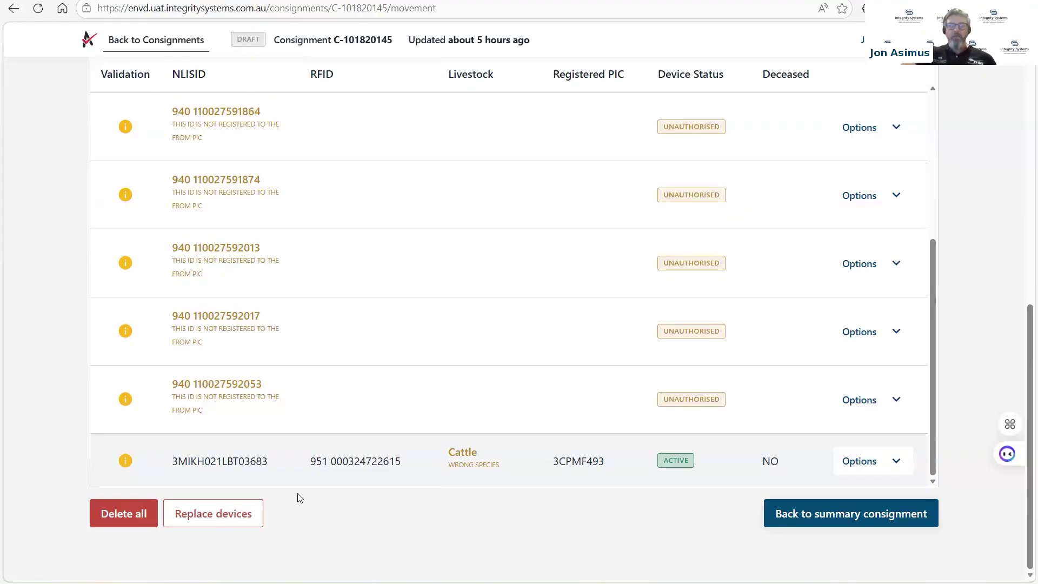
Delete all previously added NLIS devices from consignment C-101820145
scroll(463, 362, up, 2)
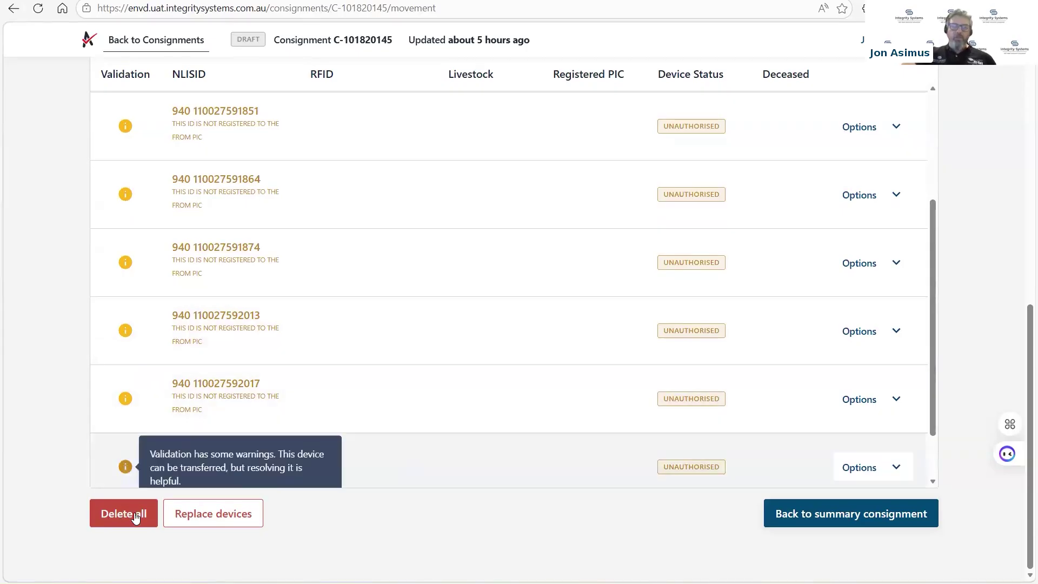
click(133, 516)
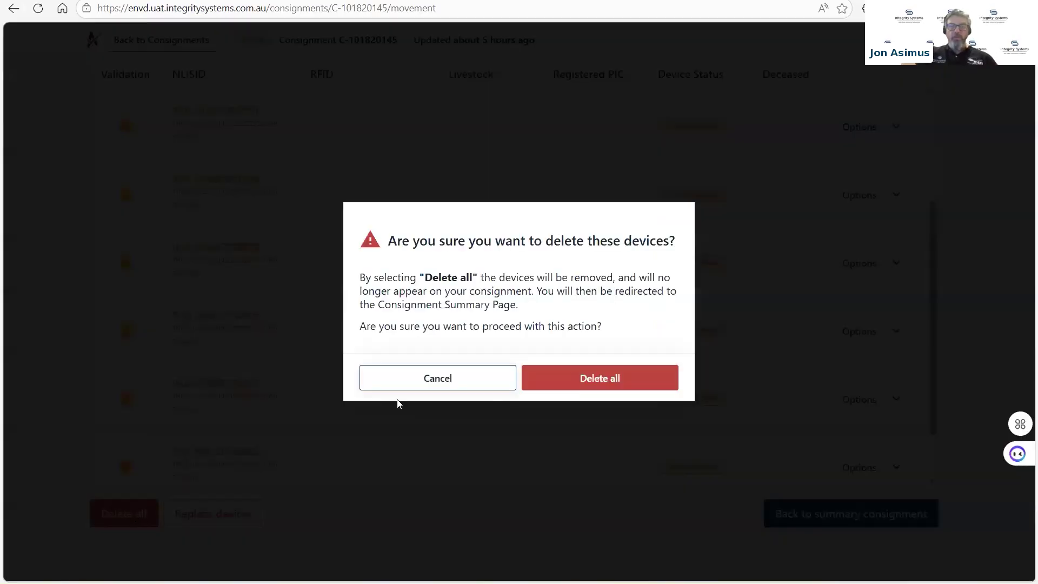
click(600, 381)
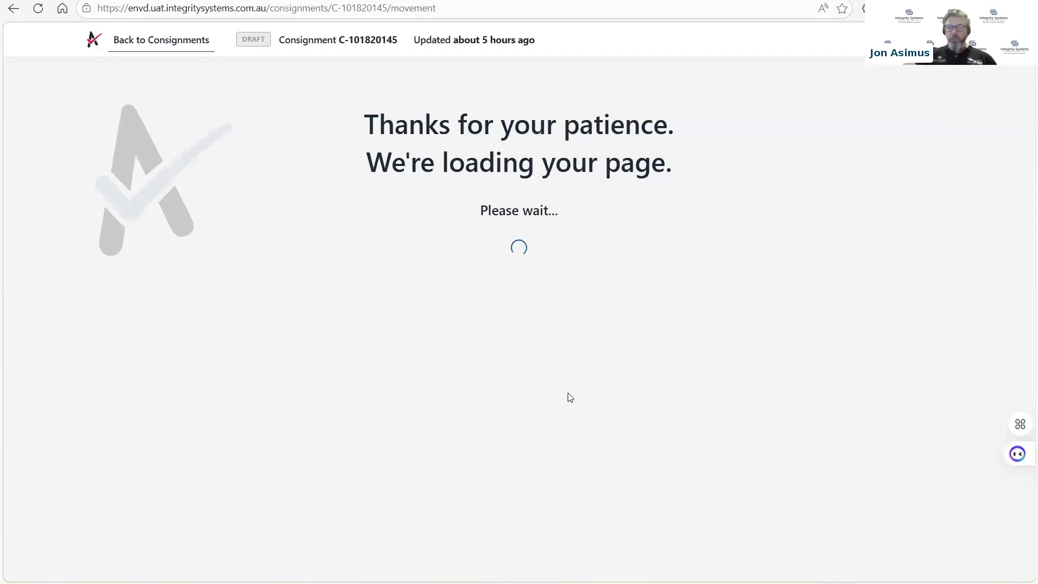
Reopen Add NLIS Devices from the consignment summary to show the empty upload box
scroll(833, 407, down, 1)
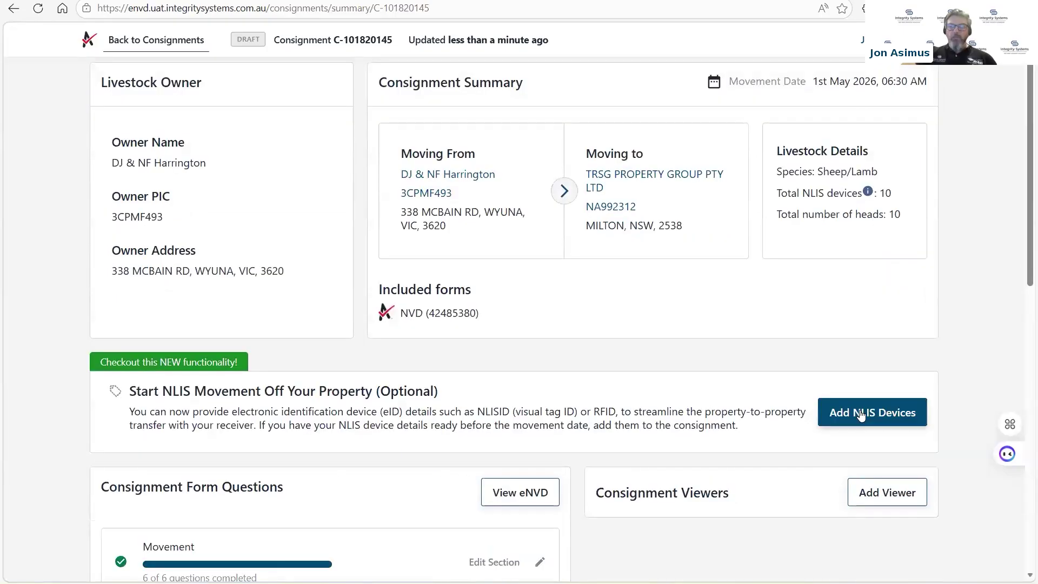
click(860, 413)
scroll(594, 400, down, 3)
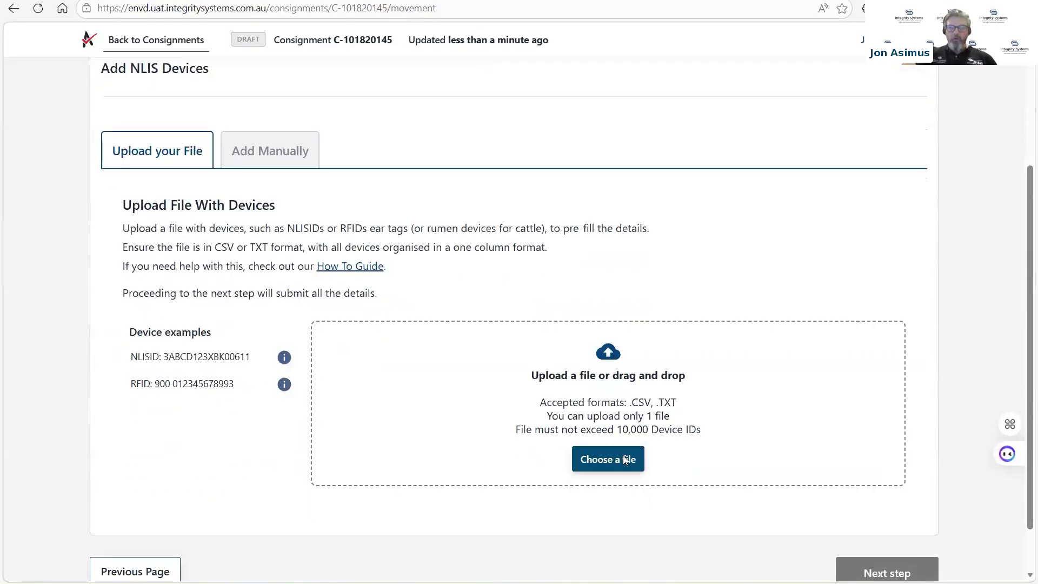
Attach Webinair_ 3CPMF493 - Good.csv as the device file
click(625, 461)
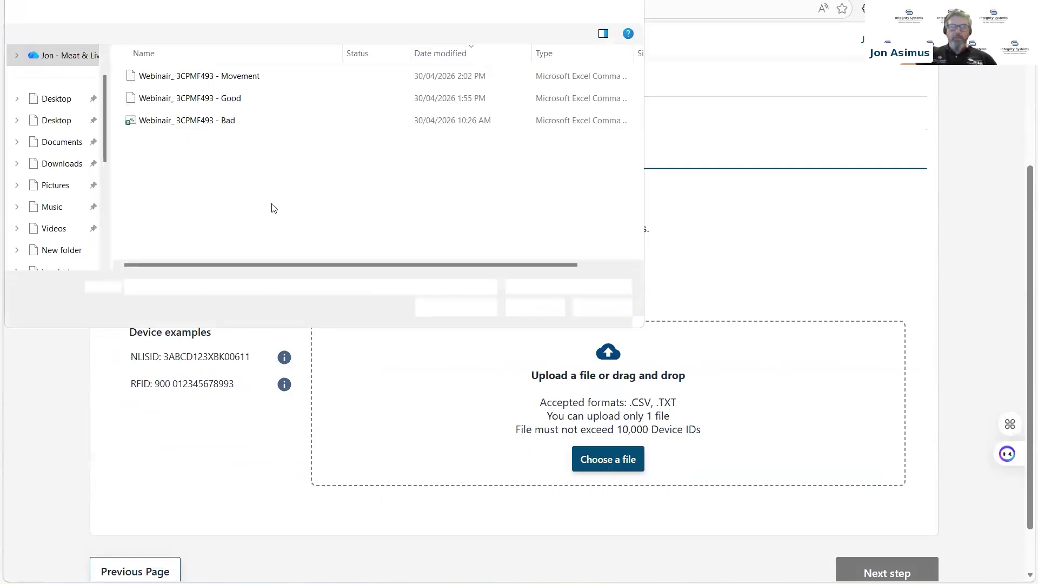
key(Up)
click(533, 308)
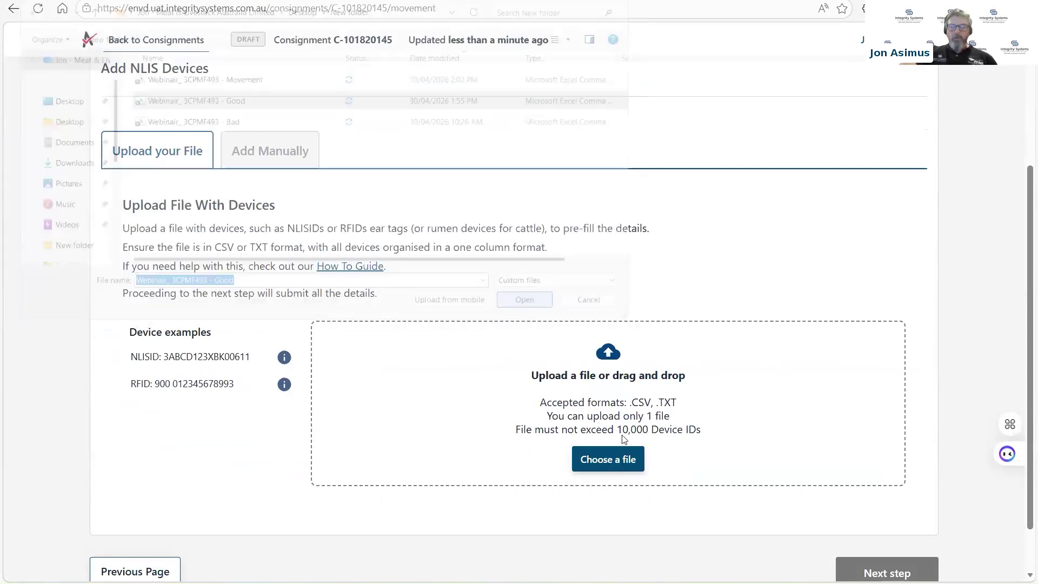
scroll(808, 519, down, 3)
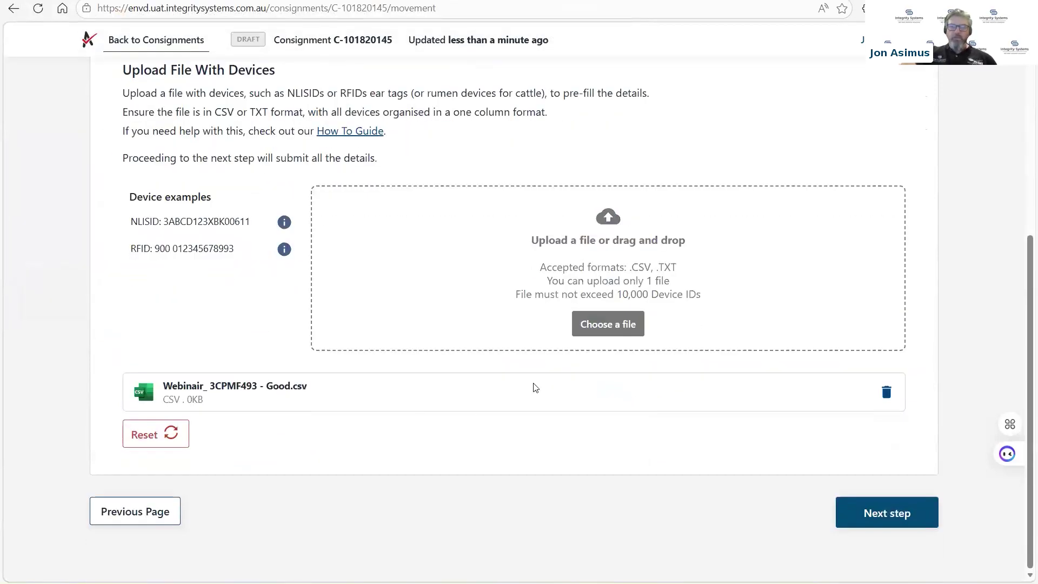
Validate the upload and review all 10 sheep devices passing with no errors or warnings
click(887, 519)
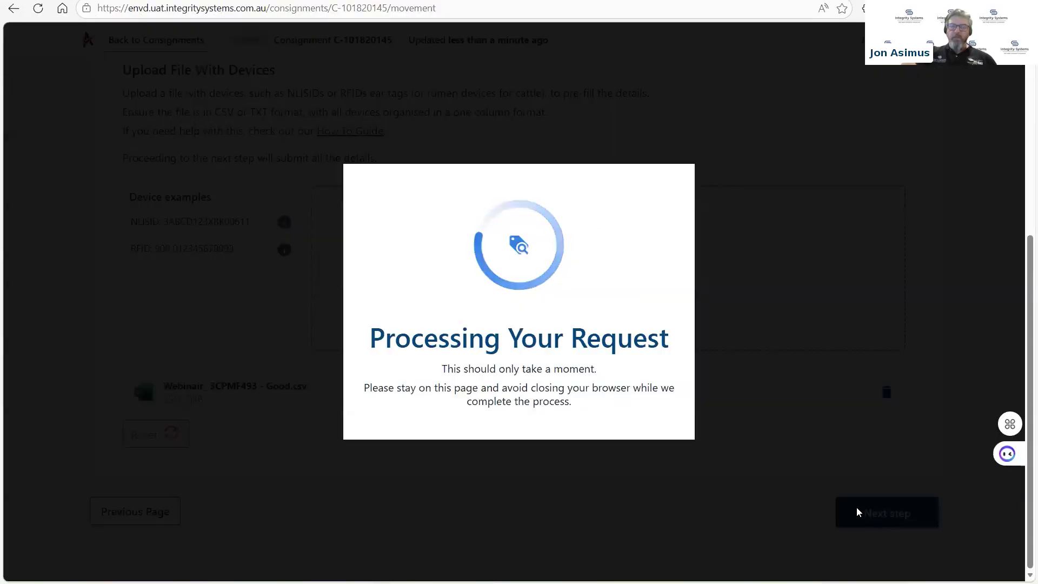
scroll(216, 272, down, 2)
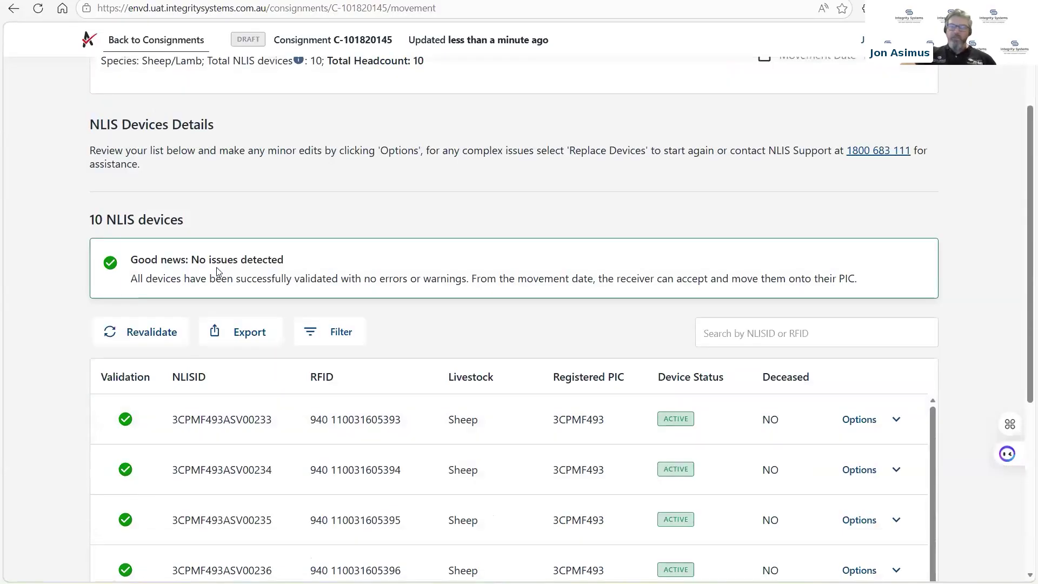
scroll(285, 299, down, 2)
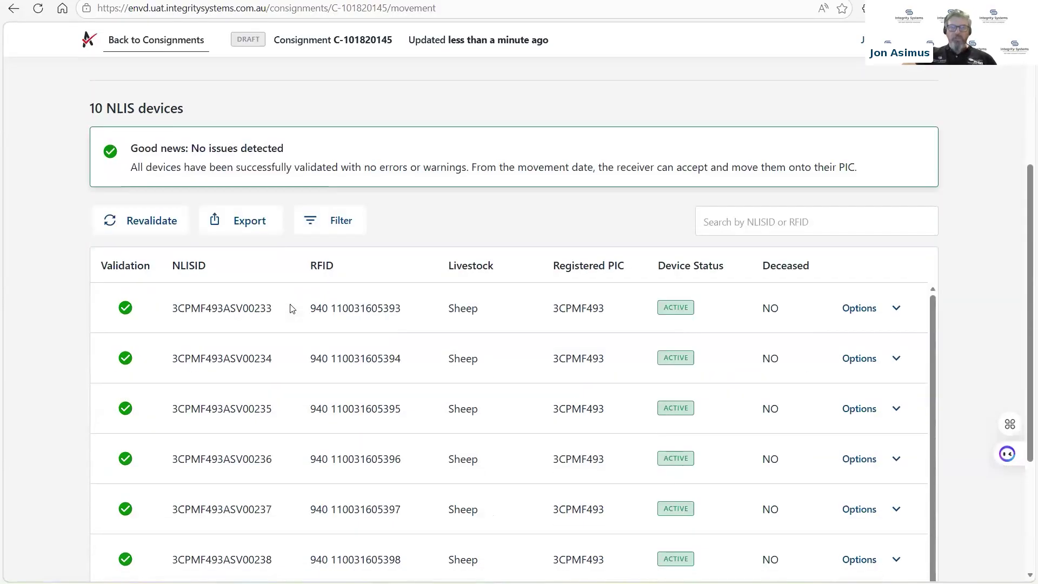
scroll(308, 400, down, 1)
scroll(308, 399, up, 1)
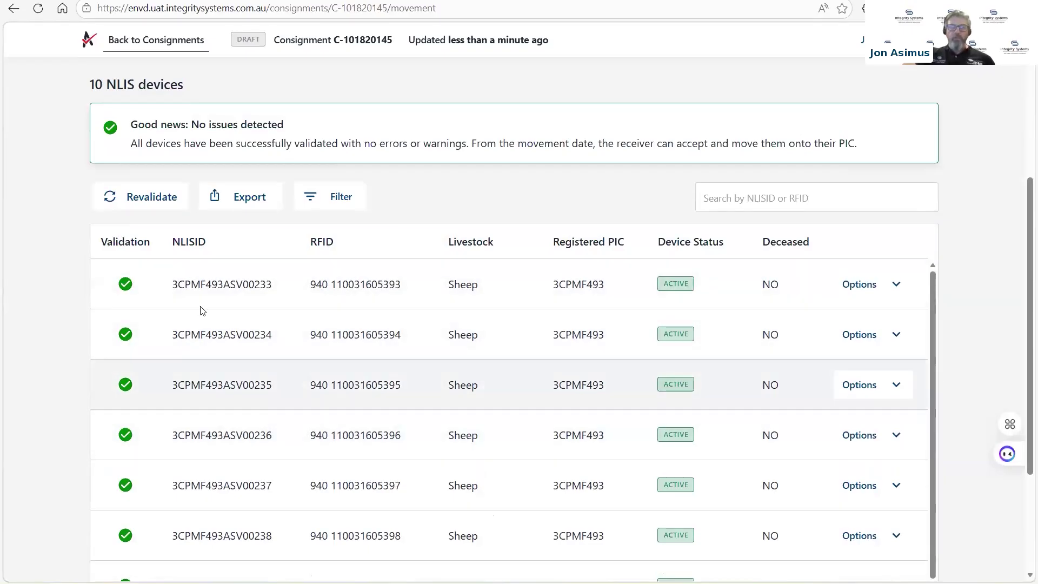
scroll(600, 379, down, 2)
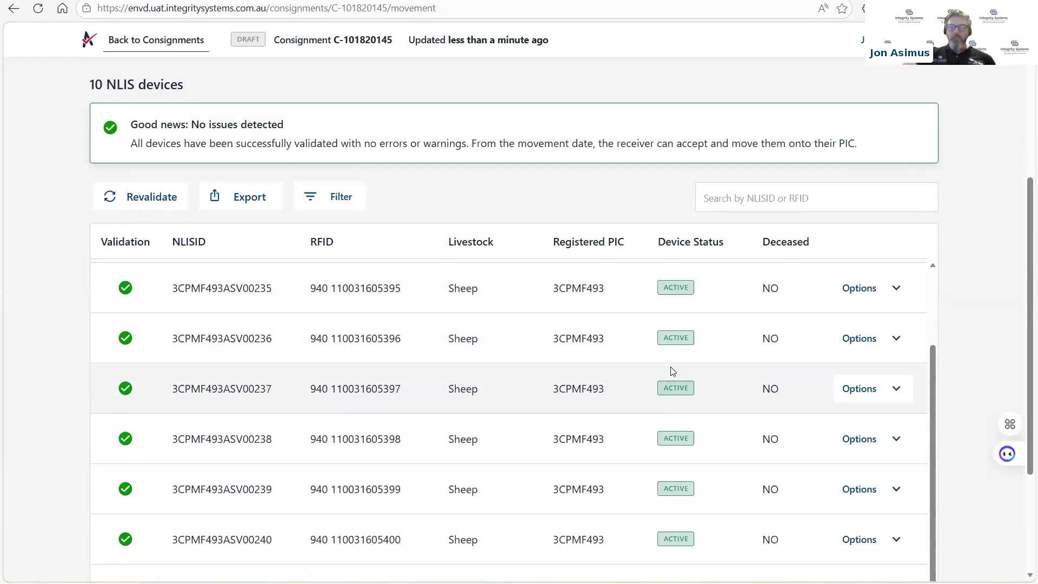
scroll(697, 412, down, 3)
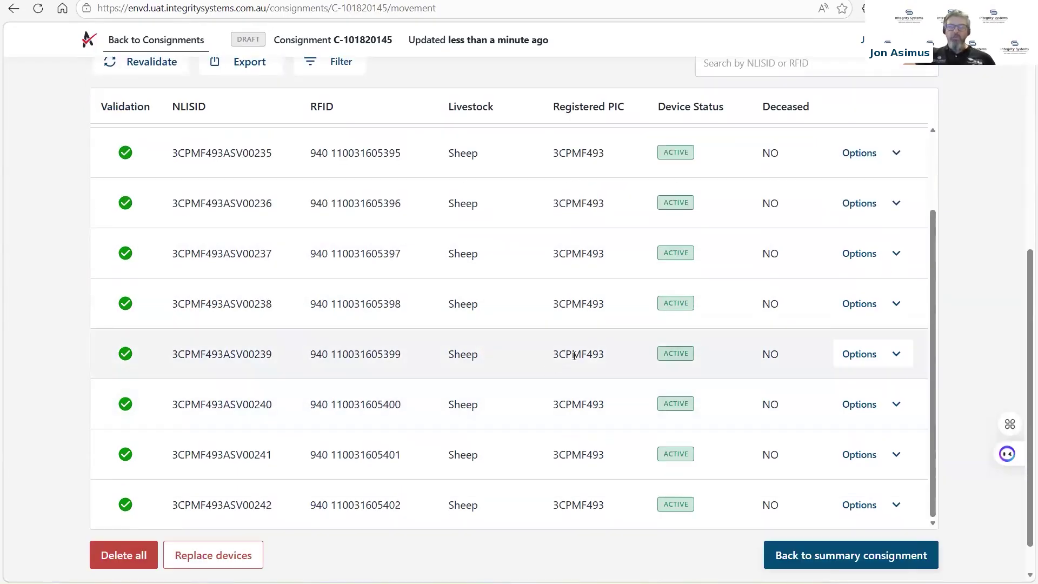
scroll(541, 362, up, 2)
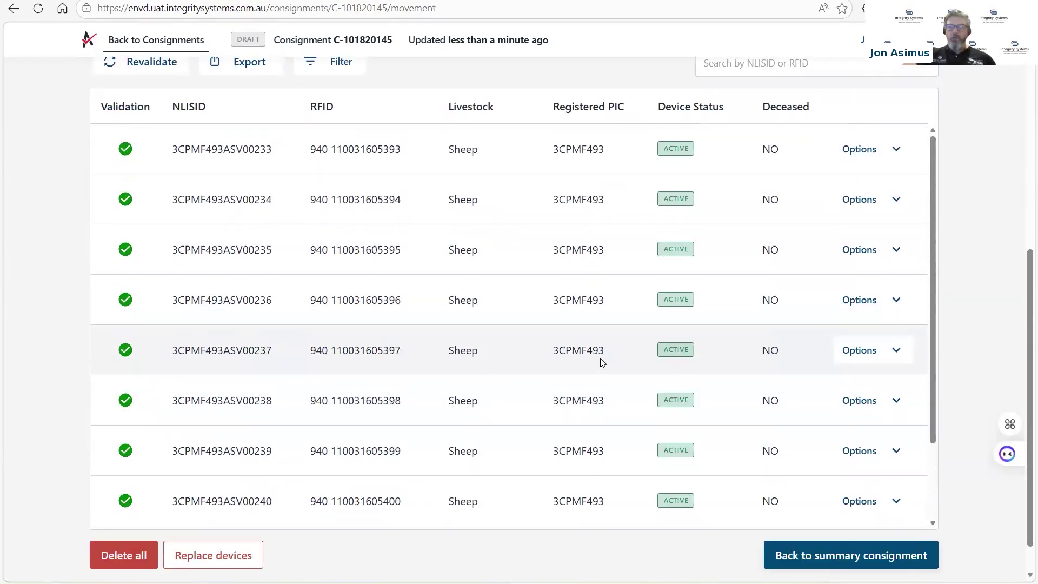
scroll(599, 360, up, 4)
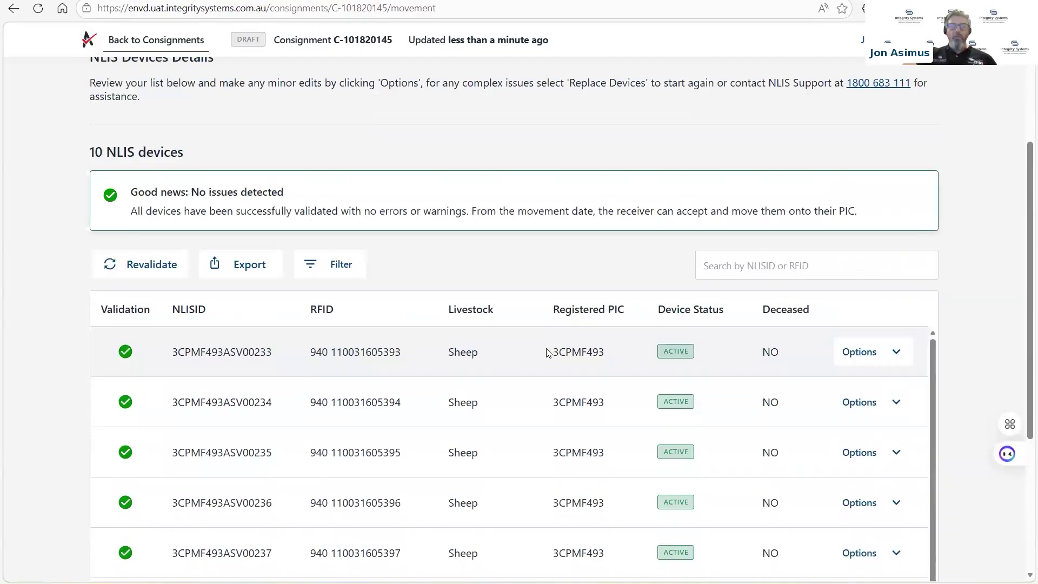
scroll(544, 318, up, 4)
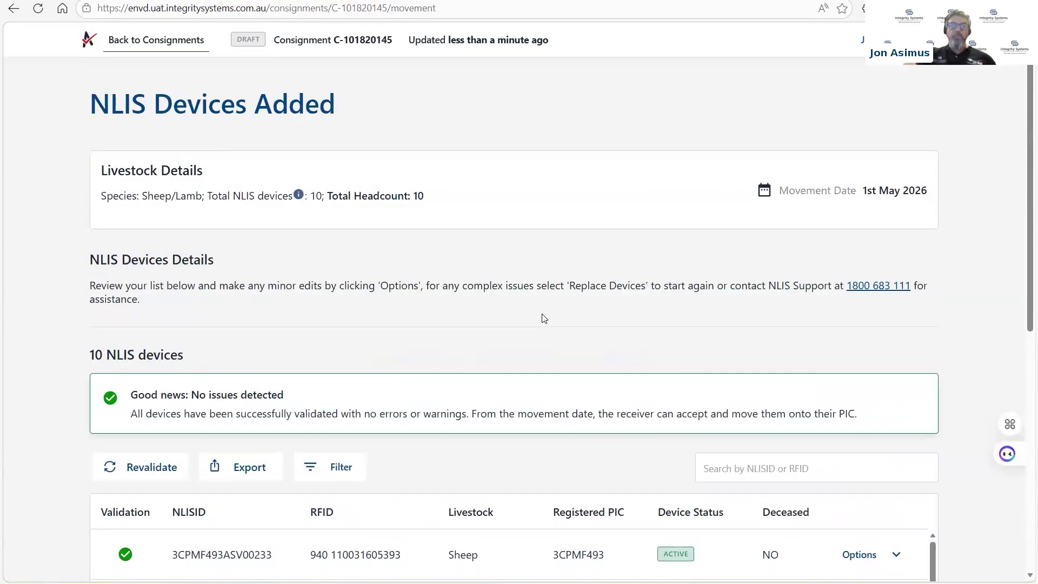
Return to All Consignments, where the draft 10 Sheep/Lamb consignment shows NLIS movement at Review
click(150, 47)
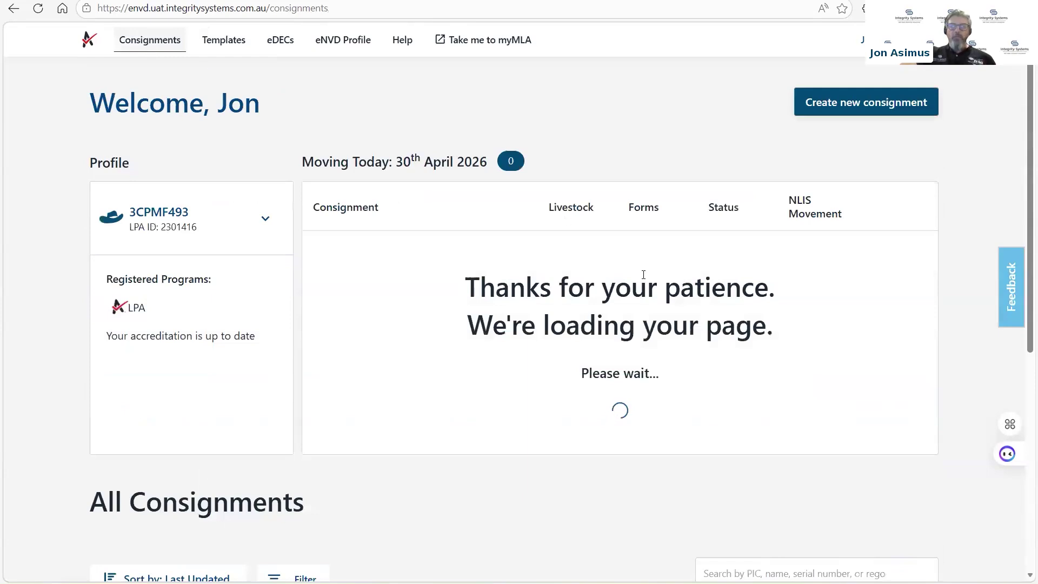
scroll(636, 430, down, 4)
scroll(636, 431, down, 1)
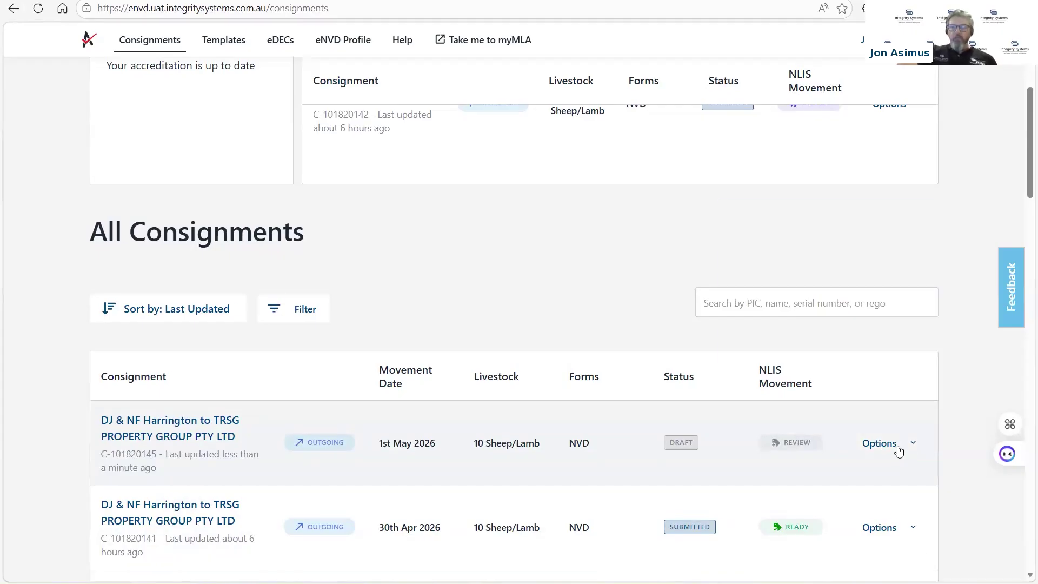
Preview the draft sheep consignment's eNVD PDF, then return and reopen its actions menu
click(897, 449)
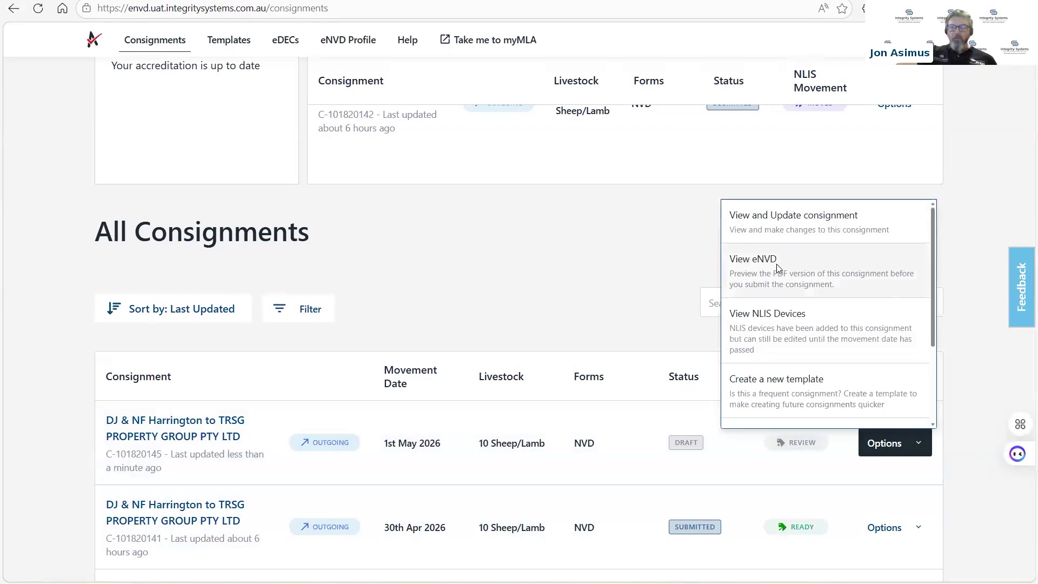
click(778, 267)
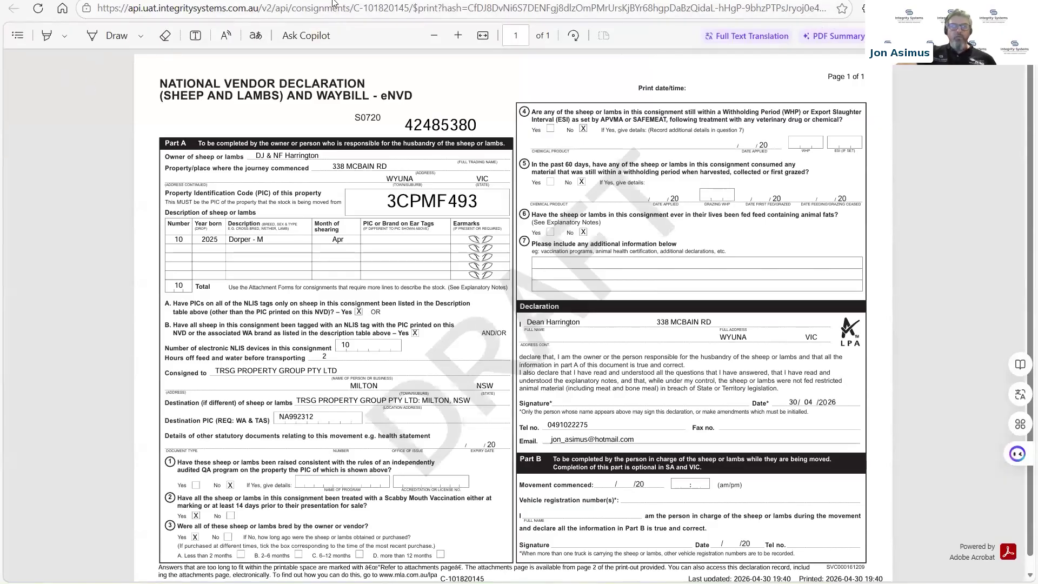
key(alt+Left)
click(881, 448)
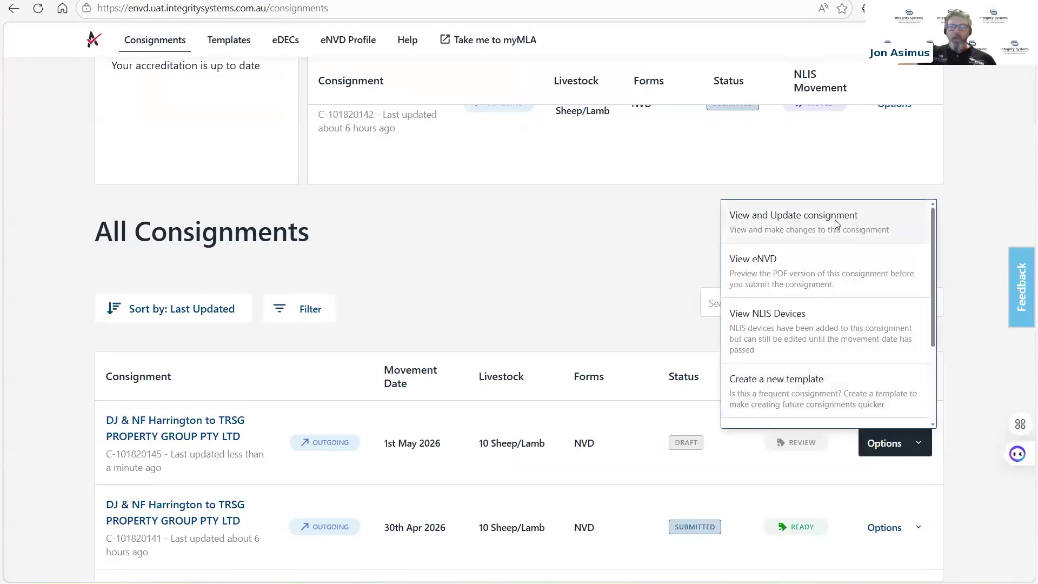
Open the draft C-101820145 consignment summary and look over it
click(834, 219)
scroll(594, 406, down, 10)
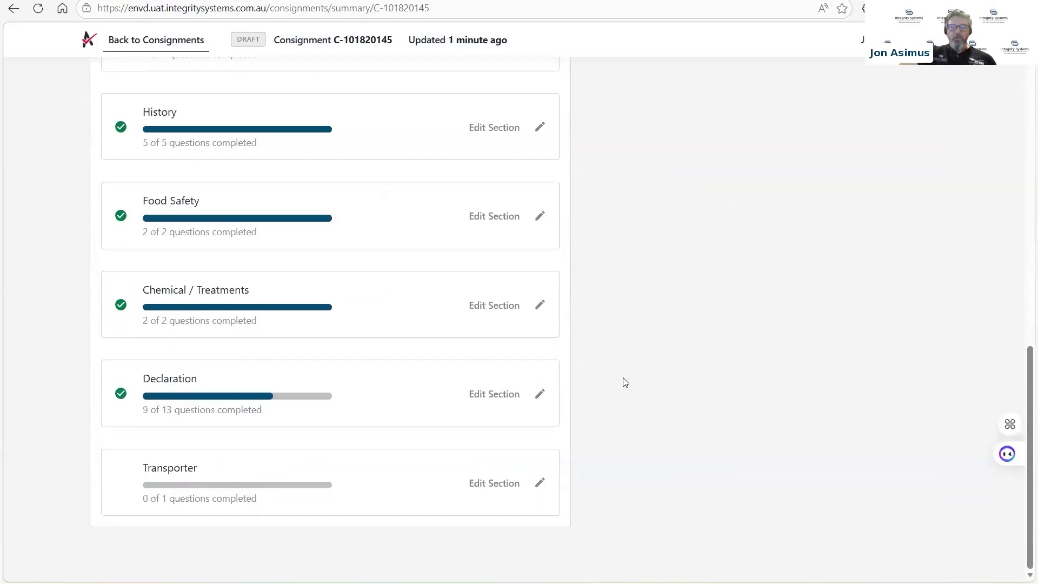
scroll(624, 382, up, 10)
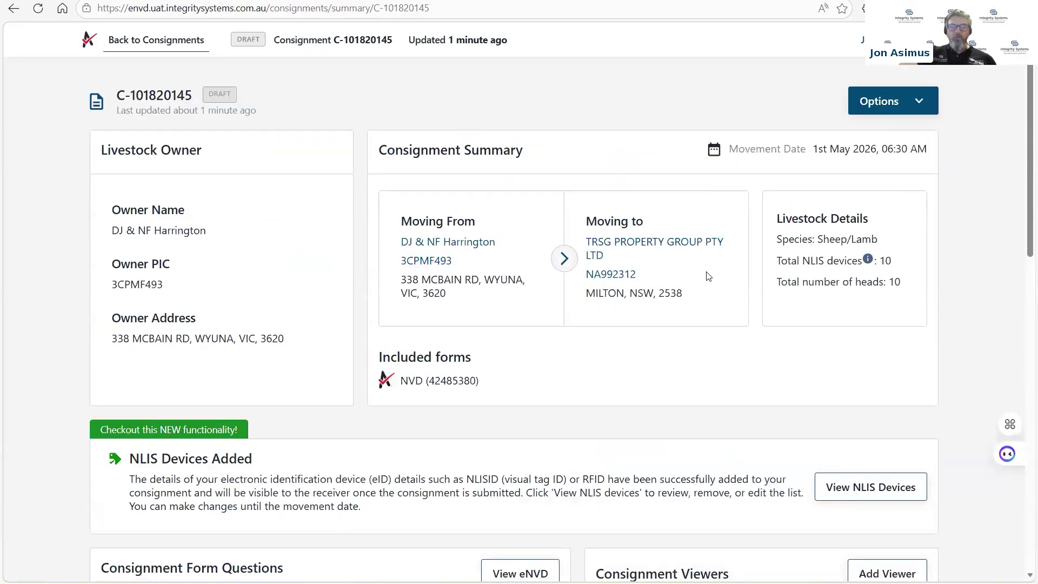
Check the summary's actions menu, dismiss it, and go back to the Consignments dashboard
click(881, 113)
scroll(865, 268, down, 2)
scroll(853, 255, up, 2)
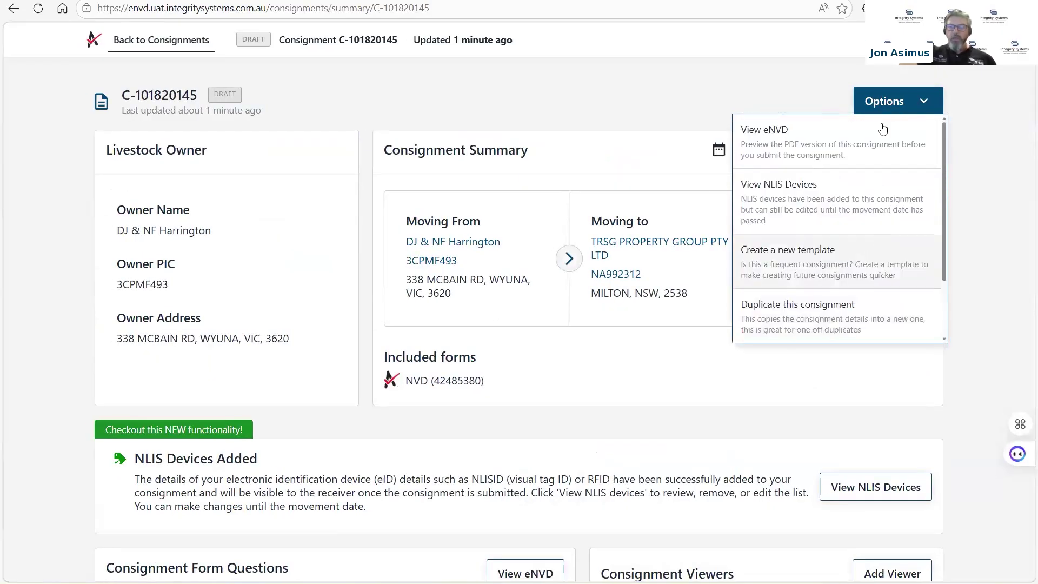
click(376, 472)
scroll(377, 472, down, 3)
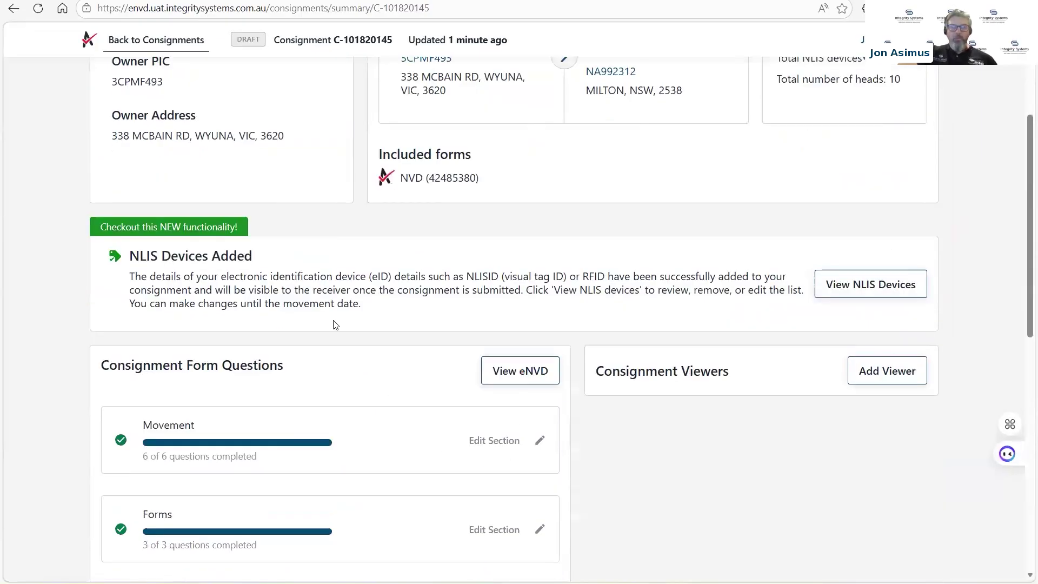
scroll(332, 324, up, 4)
click(171, 49)
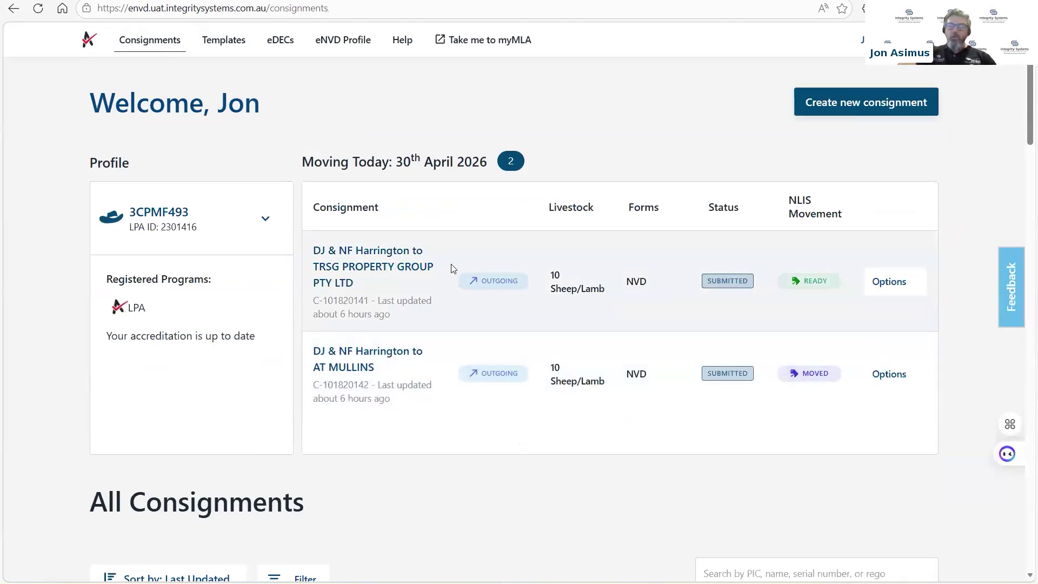
mouse_move(814, 281)
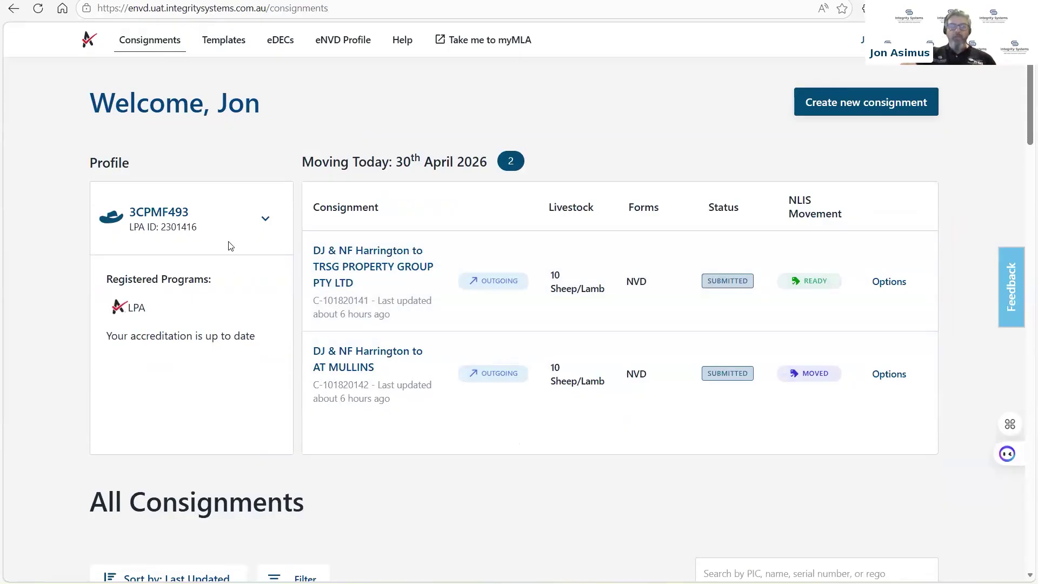
Switch to the receiver's PIC profile and review its consignments
click(266, 223)
scroll(205, 301, down, 2)
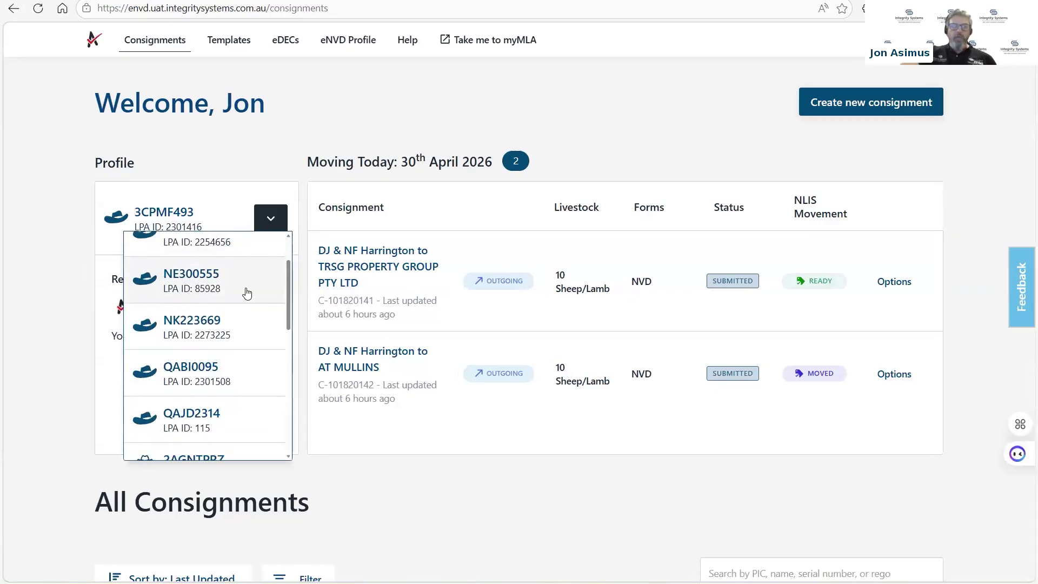
scroll(205, 301, up, 2)
click(204, 301)
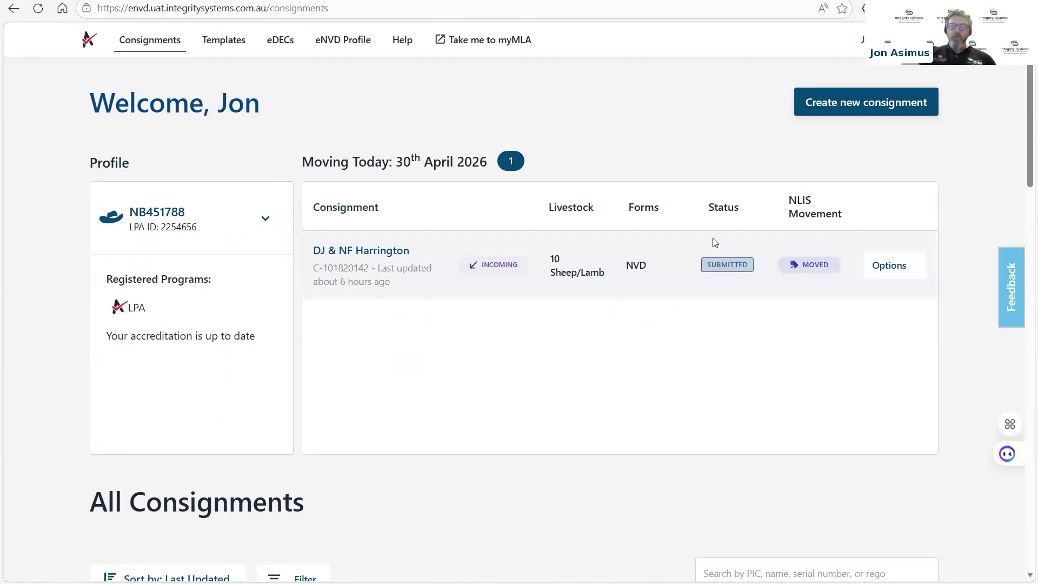
scroll(292, 287, down, 5)
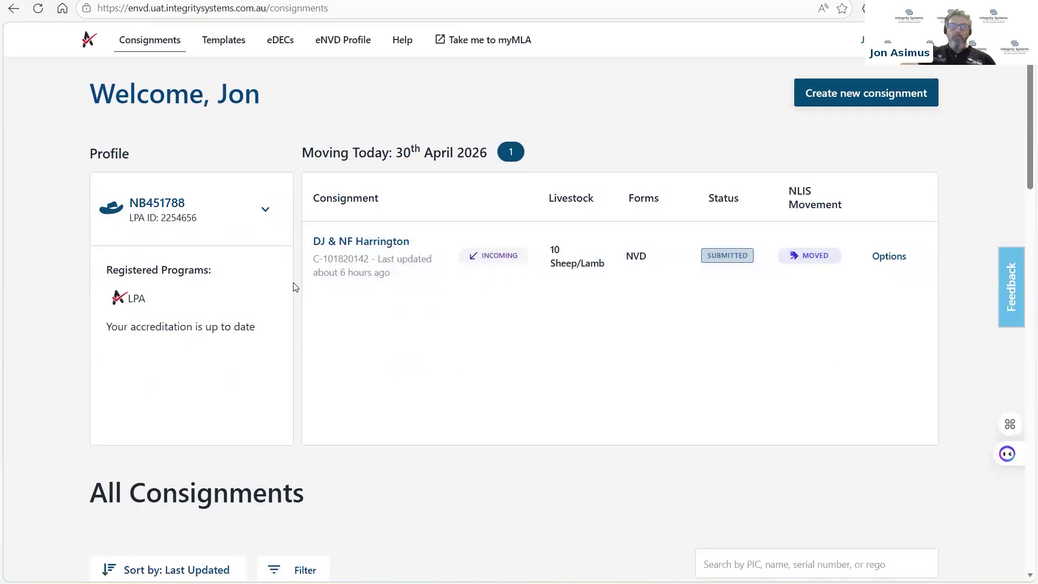
scroll(306, 303, down, 4)
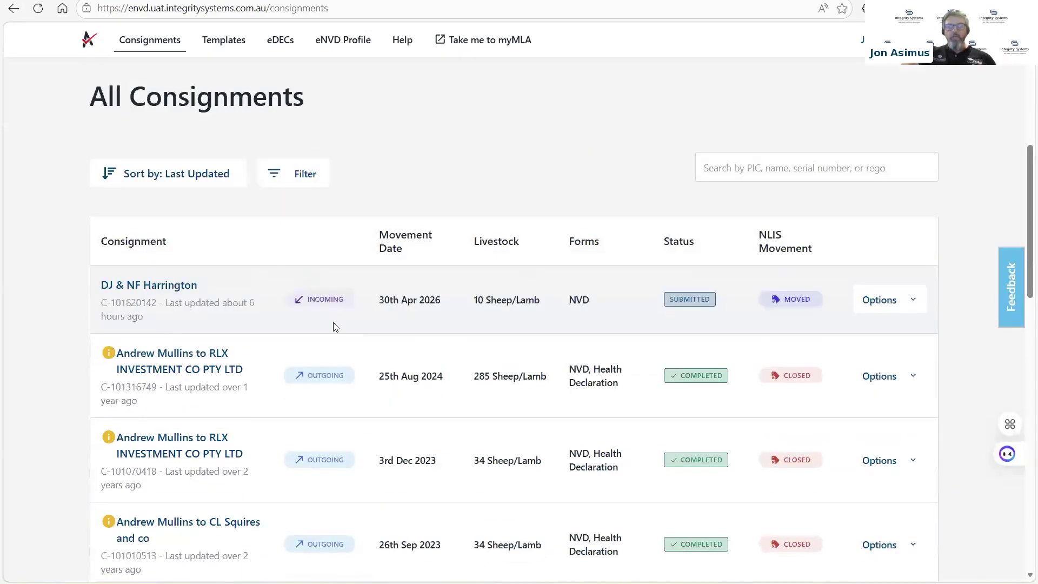
scroll(333, 327, up, 4)
scroll(336, 318, up, 4)
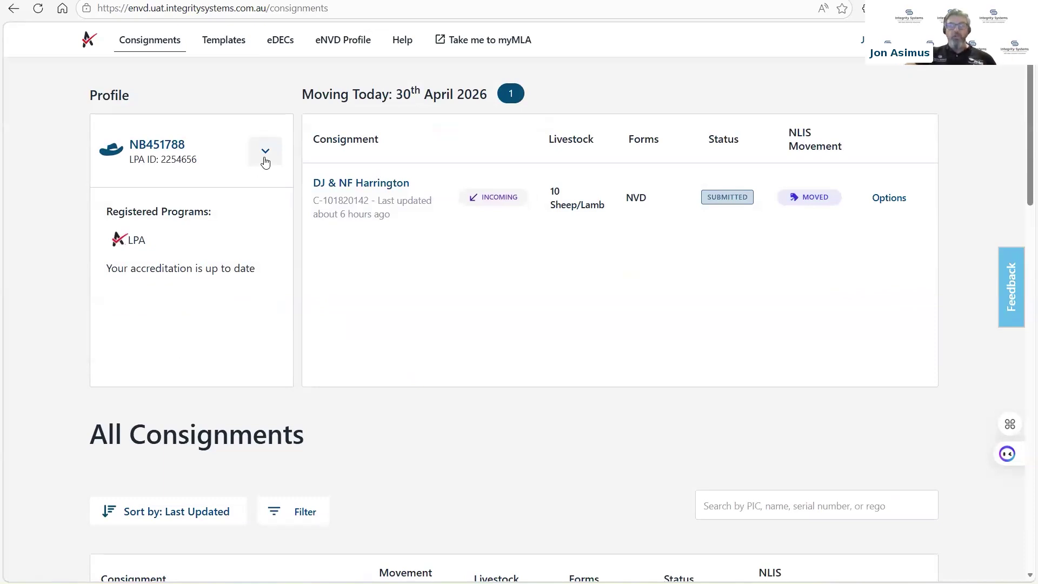
Switch to the NLIS-only profile showing the incoming 10-sheep consignment as Moved
click(265, 158)
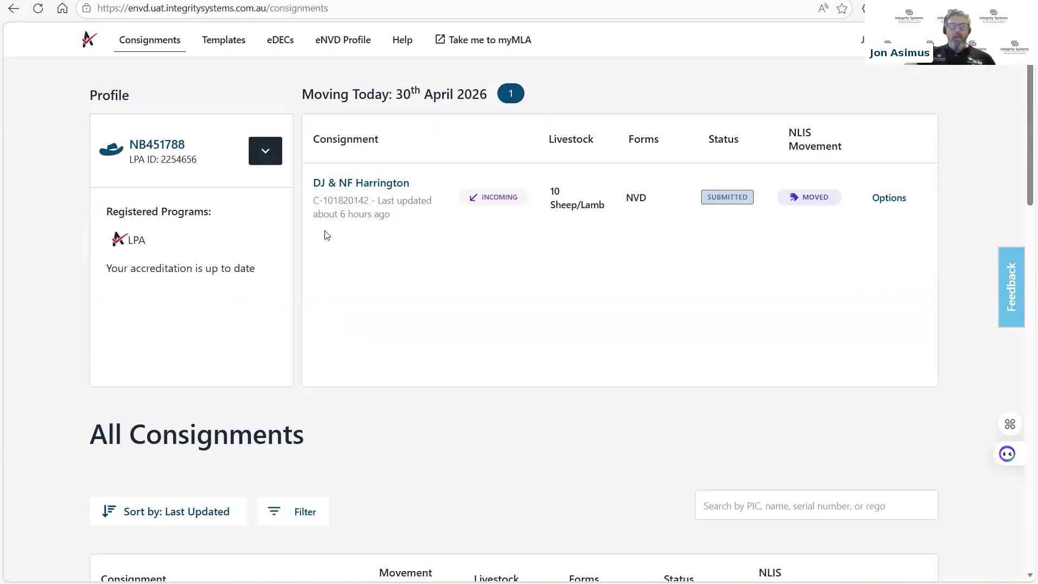
scroll(241, 272, down, 3)
scroll(232, 279, down, 1)
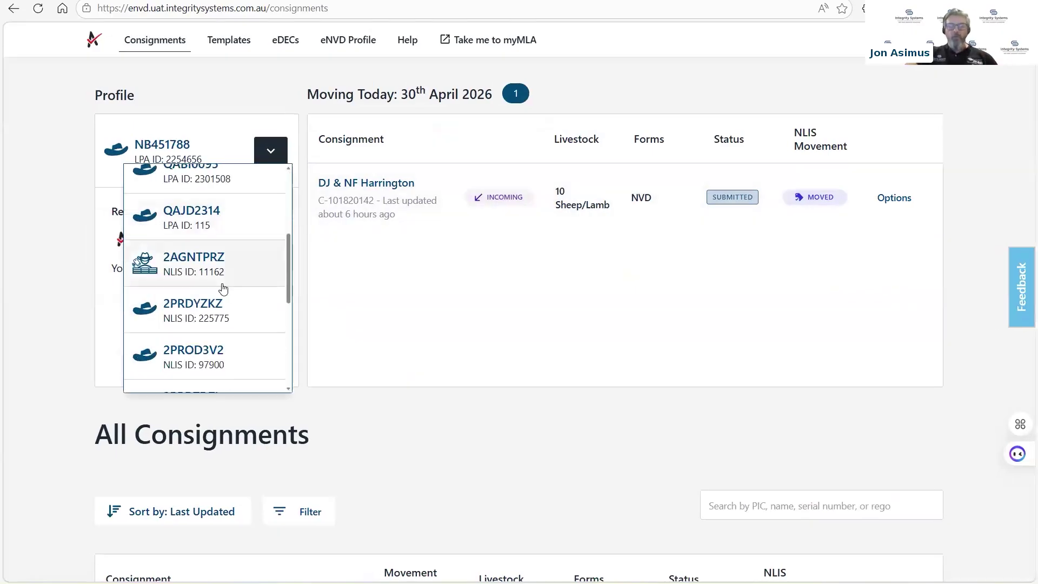
scroll(209, 301, down, 1)
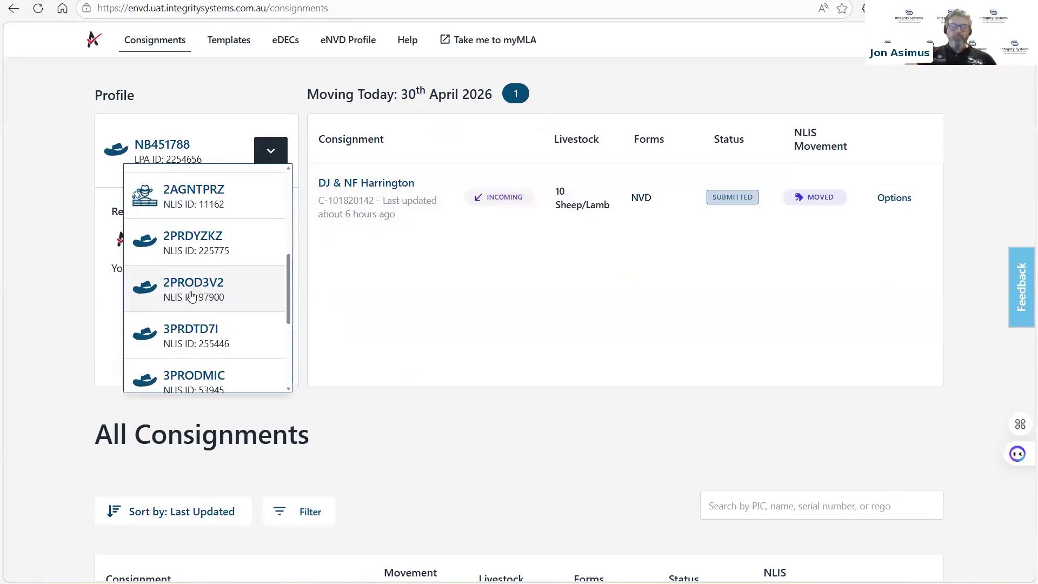
click(192, 295)
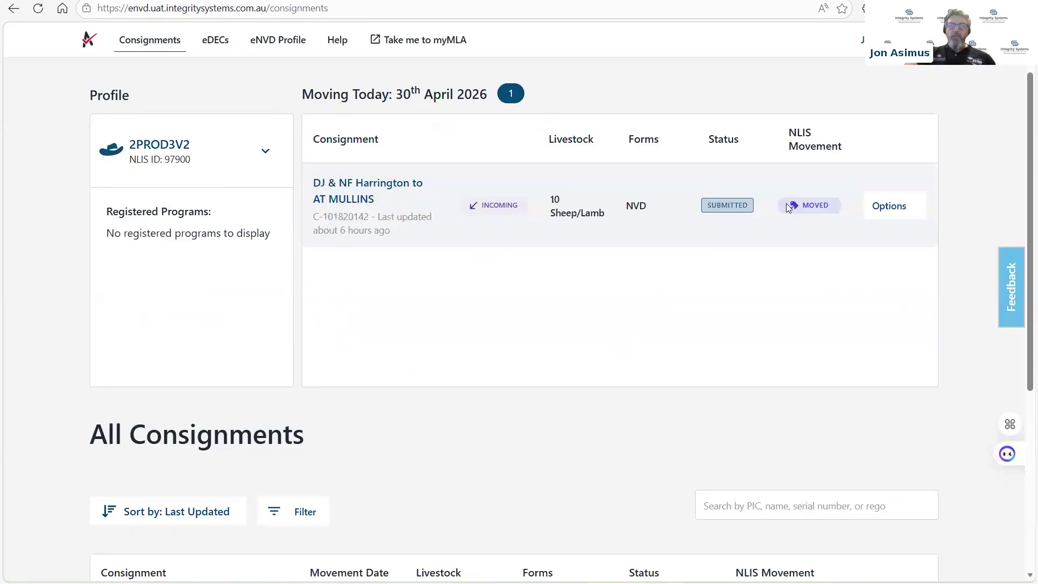
Open incoming consignment C-101820142 and view its NLIS movement details: 10 sheep transferred 30th Apr 2026
click(886, 213)
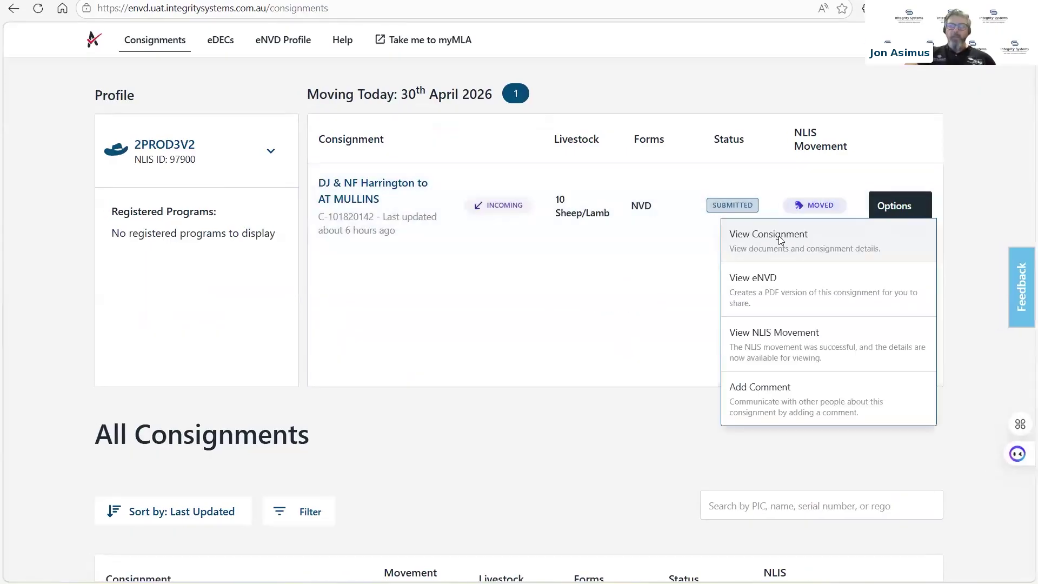
click(780, 240)
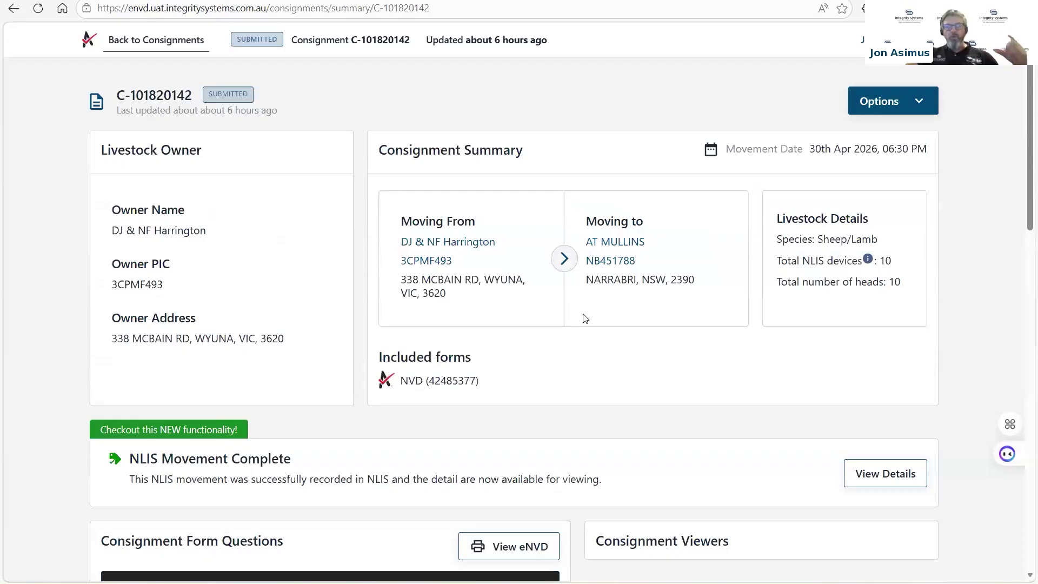
scroll(664, 327, down, 2)
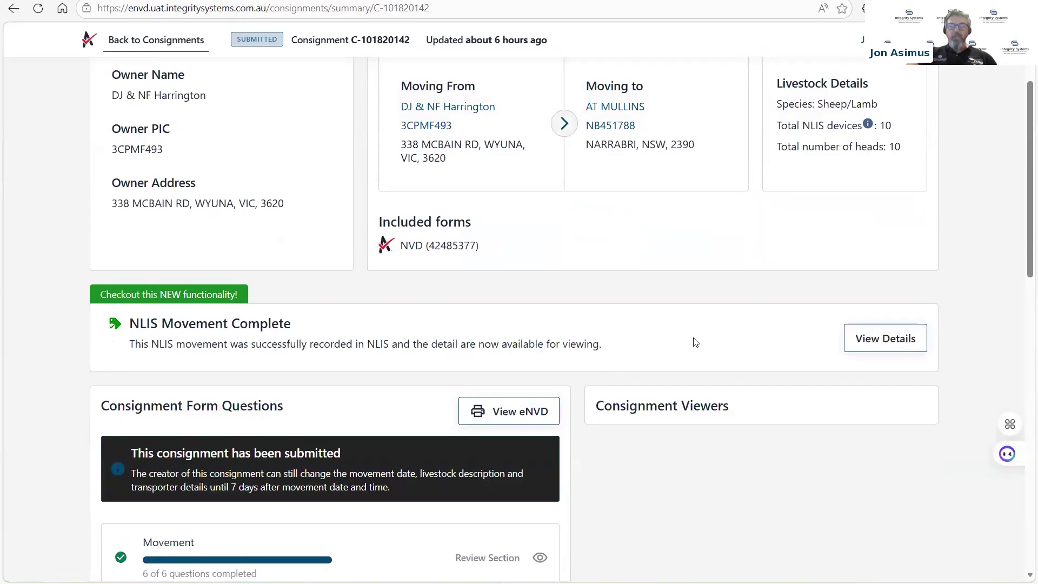
click(887, 349)
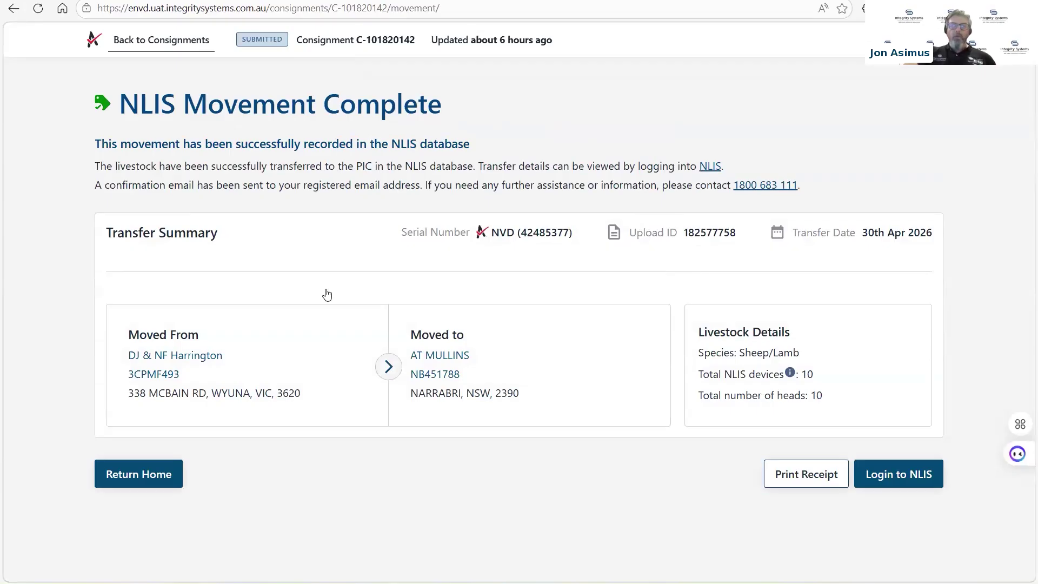
Return to the consignments home page and switch the active profile back to the sender's PIC
key(alt+Left)
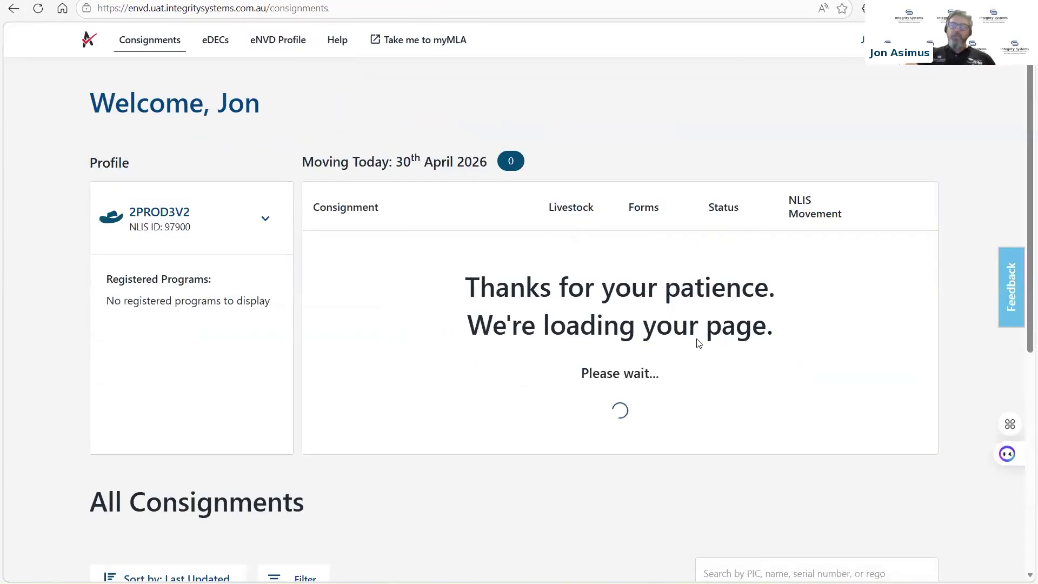
mouse_move(812, 269)
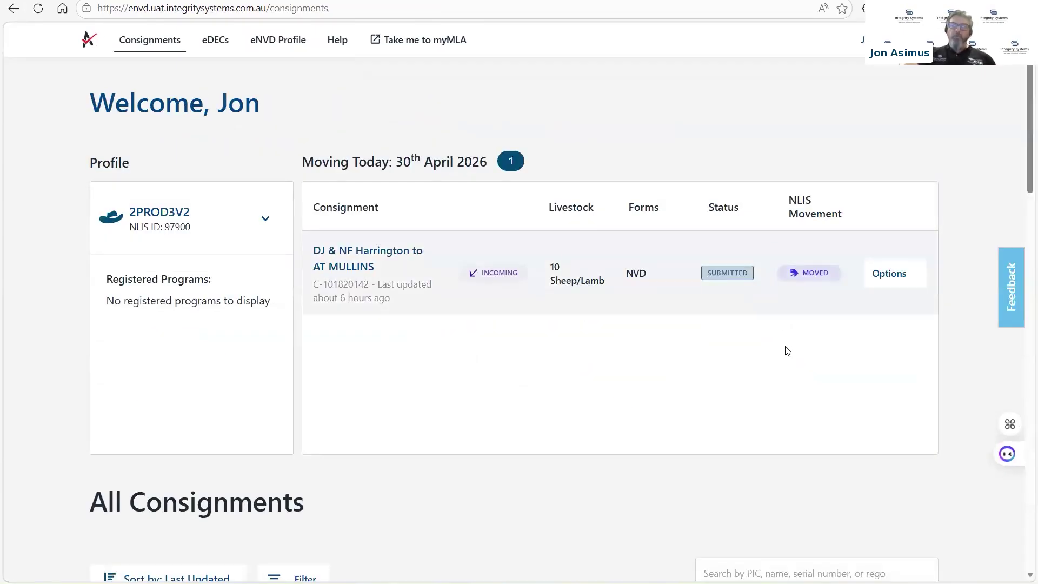
click(270, 225)
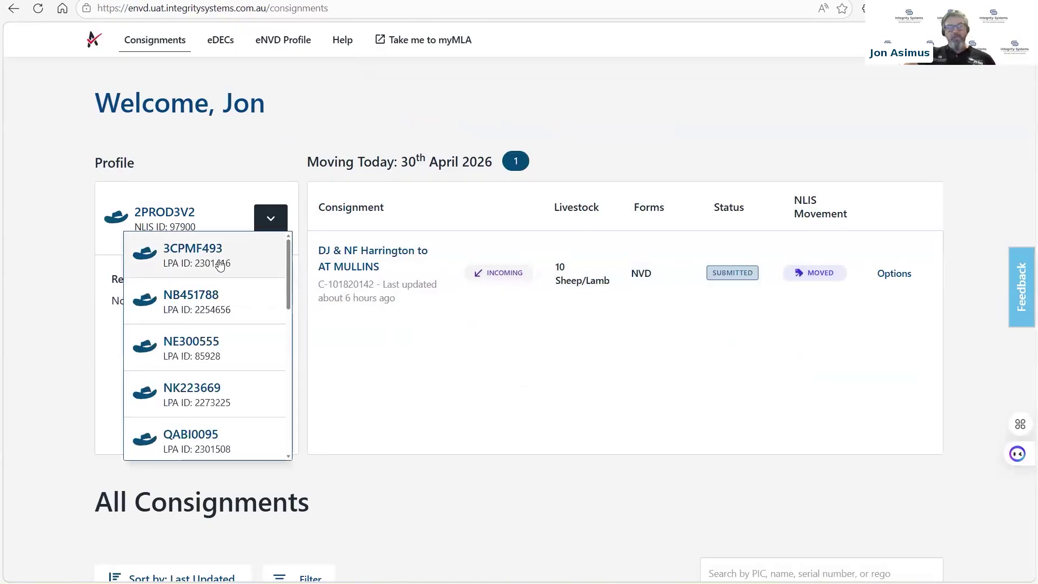
click(220, 259)
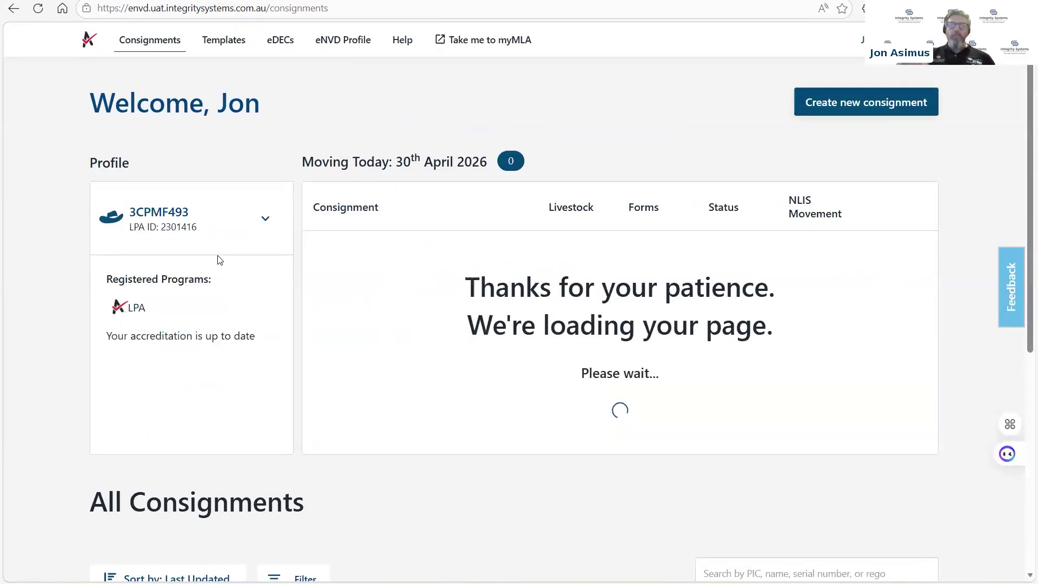